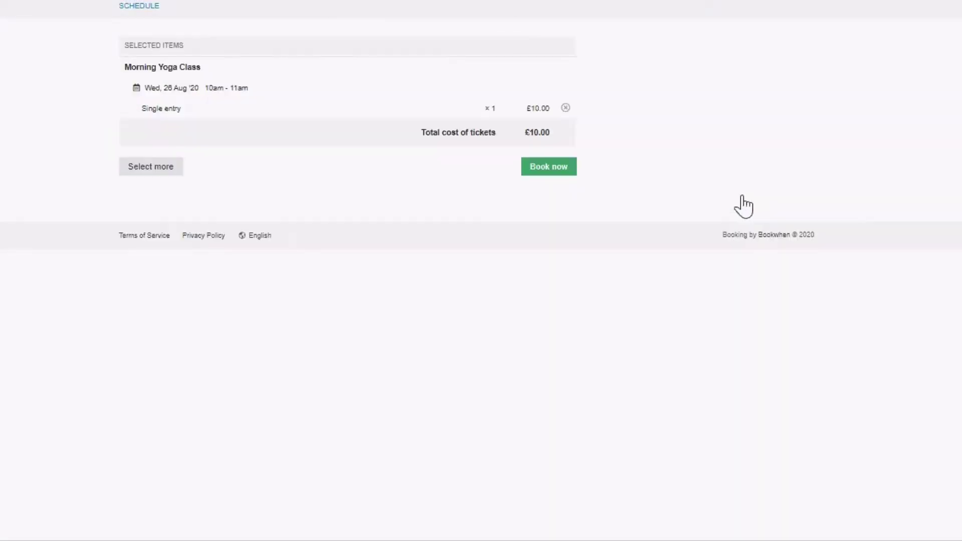
Step: Book the Morning Yoga Class with the existing customer as booking contact and continue to attendee details
left_click(537, 170)
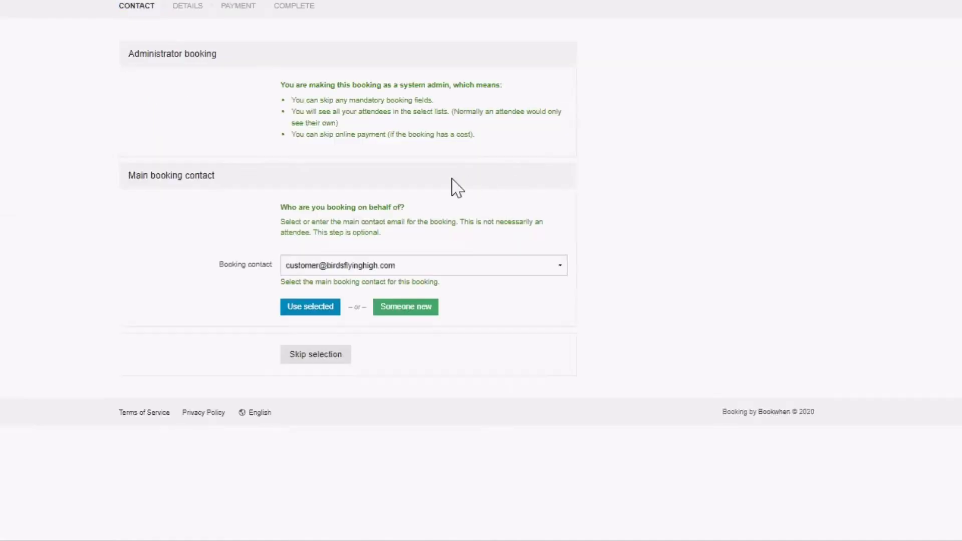
left_click(321, 307)
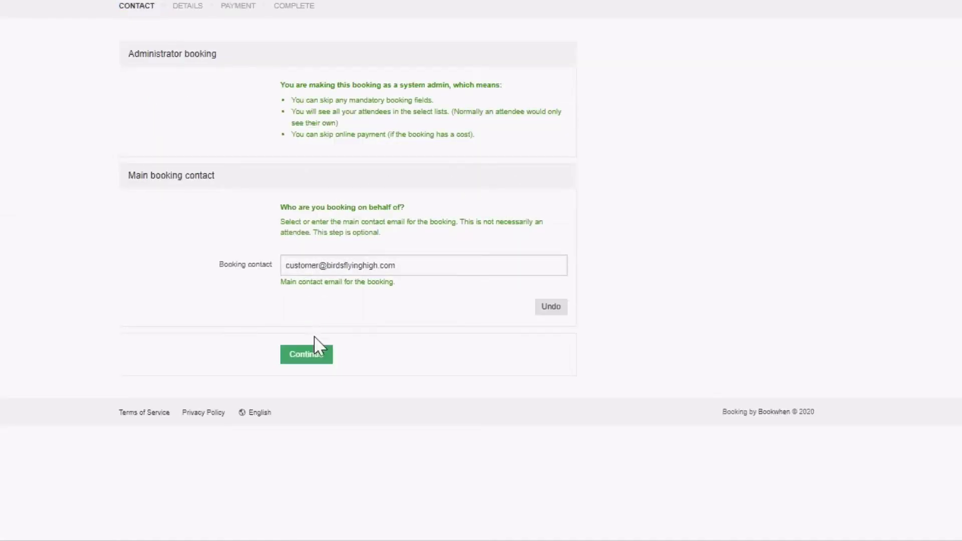
left_click(311, 352)
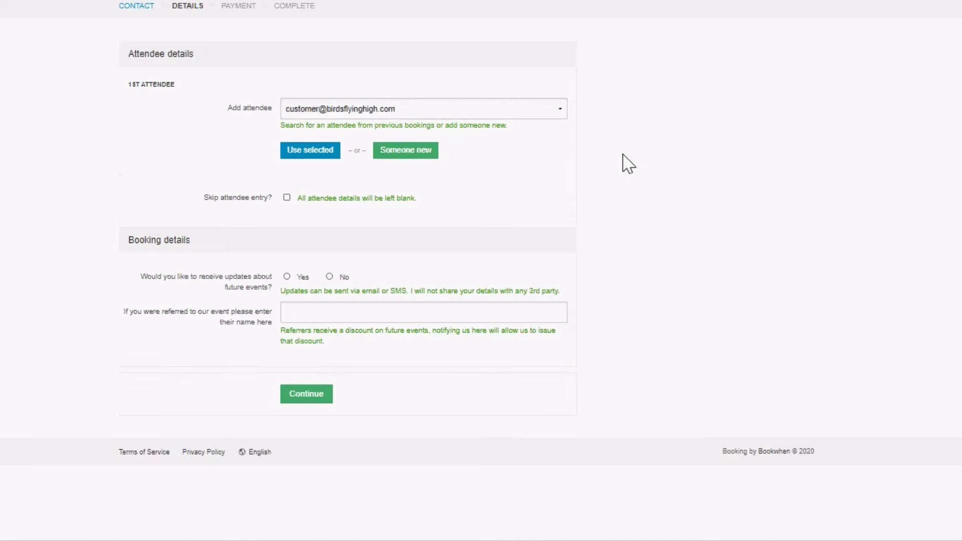
Step: Fill the attendee from the existing customer, set birth date 10 Oct, and tick both confirmations
left_click(319, 154)
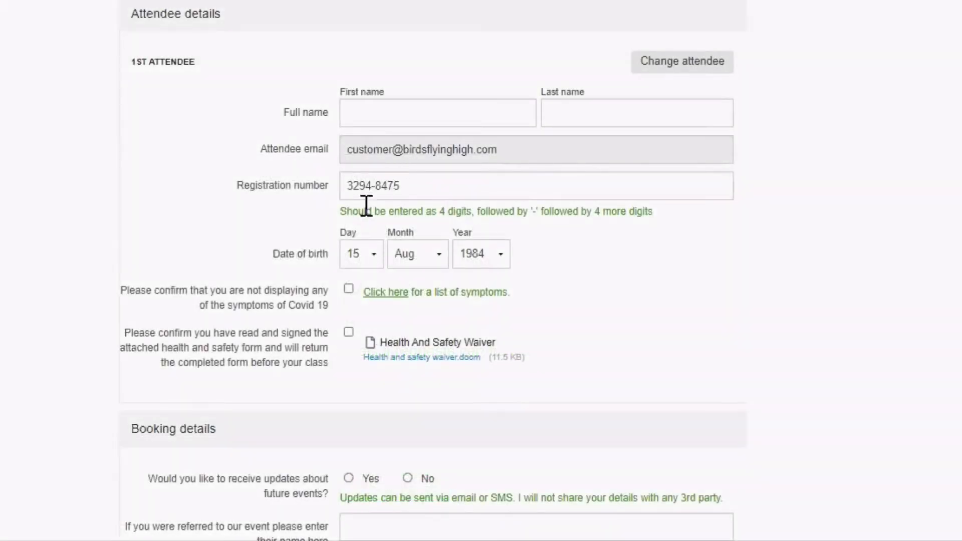
left_click(374, 254)
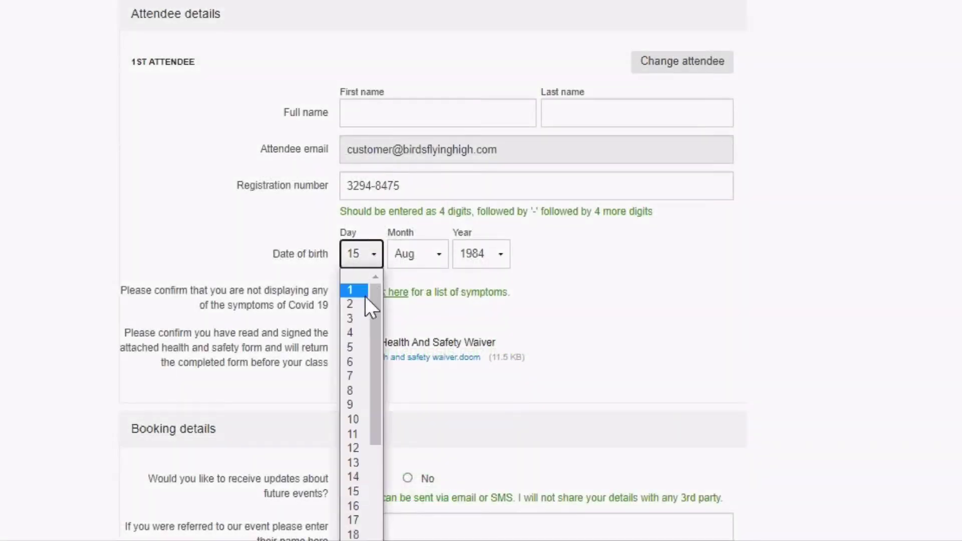
left_click(354, 421)
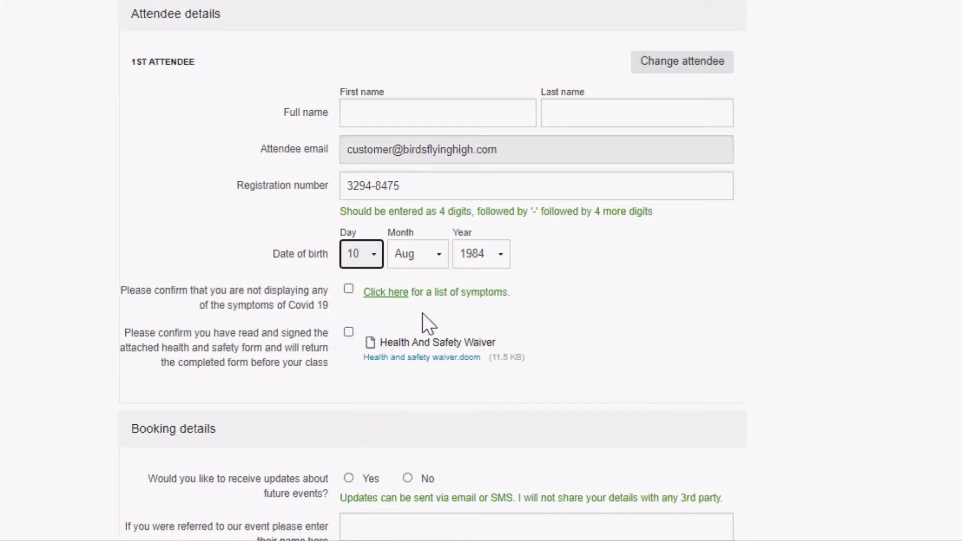
left_click(412, 255)
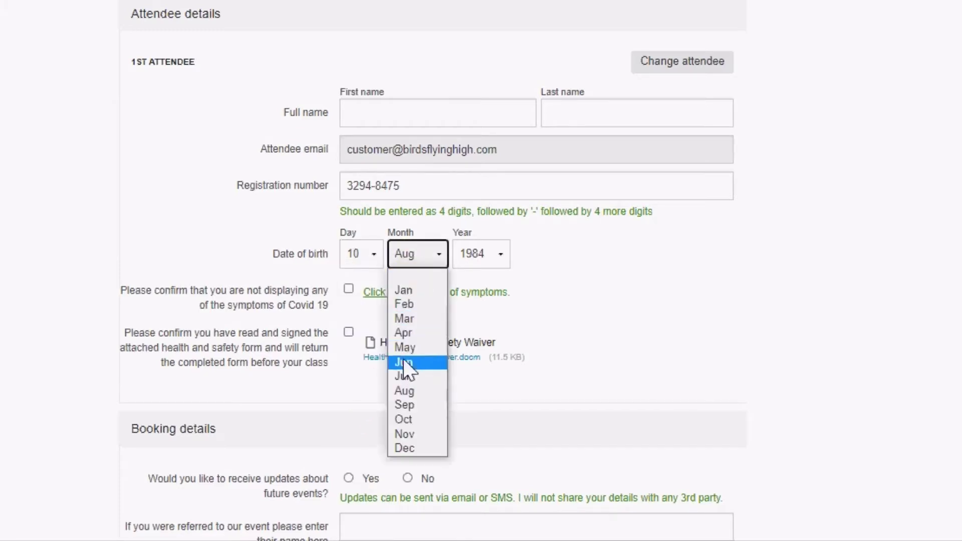
left_click(404, 420)
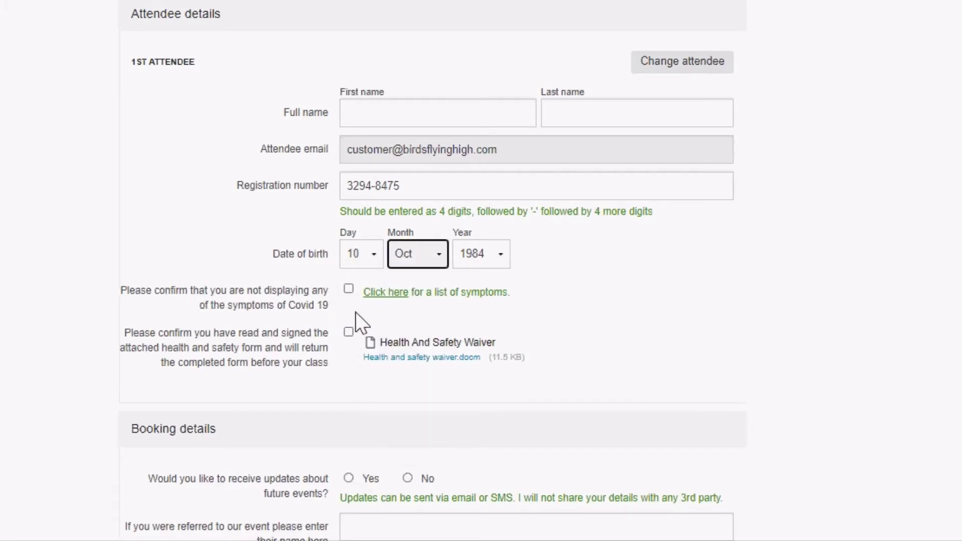
left_click(349, 289)
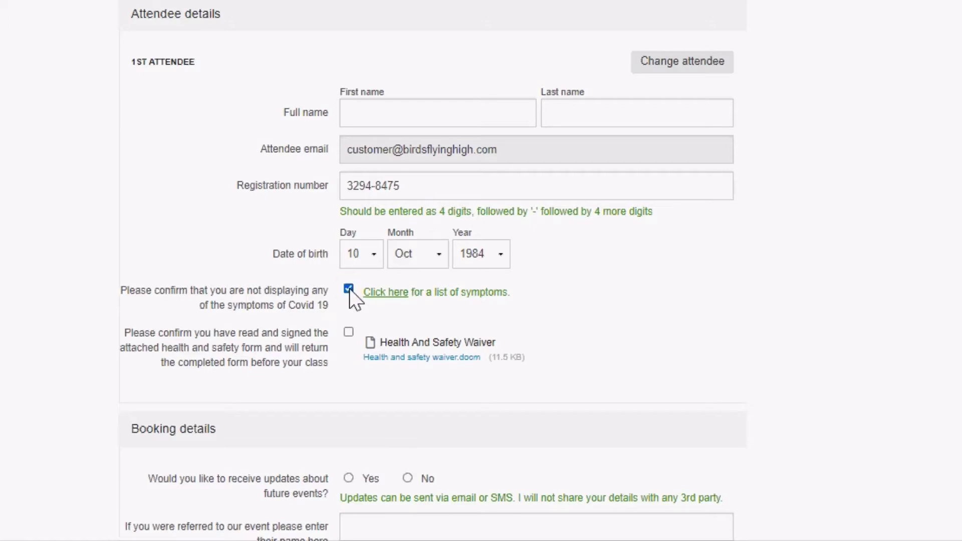
left_click(347, 332)
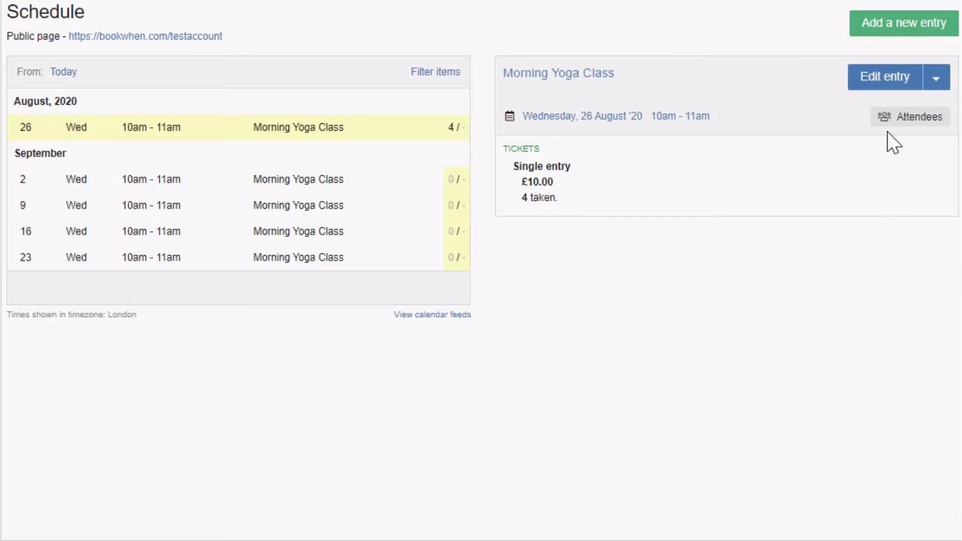
left_click(884, 83)
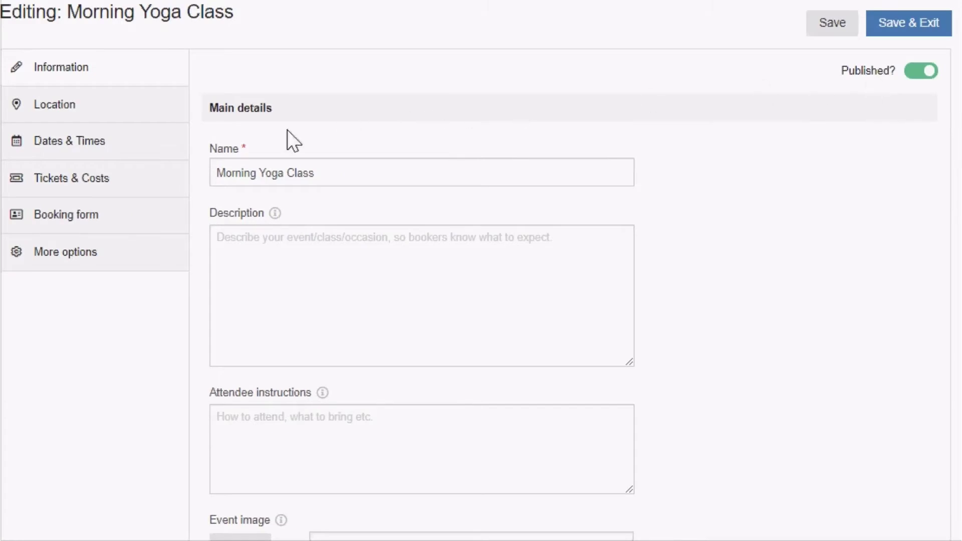
left_click(85, 217)
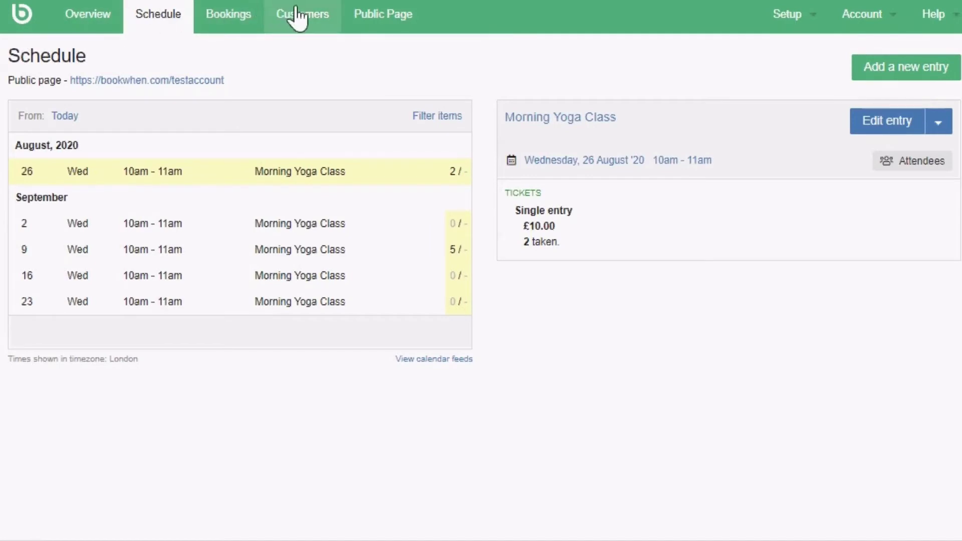
left_click(300, 16)
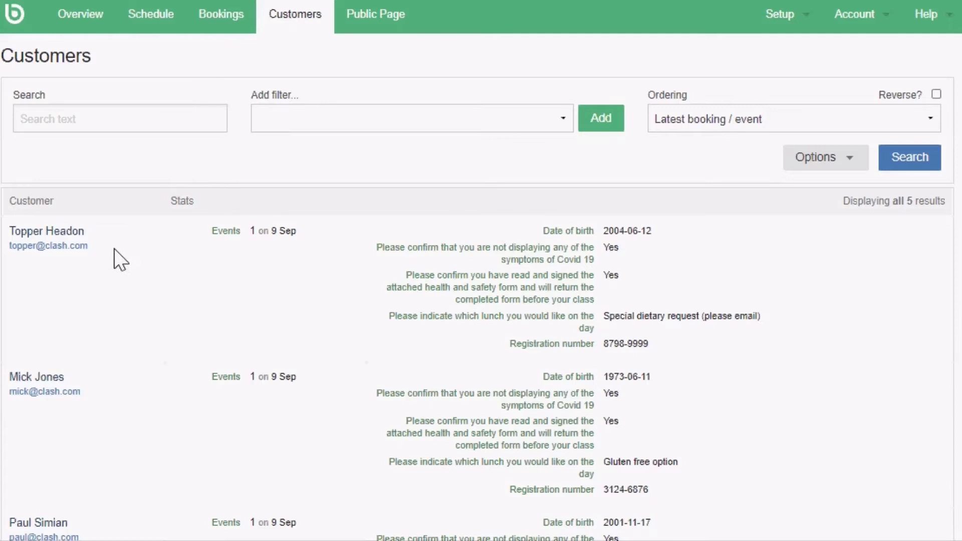
left_click_drag(107, 257, 2, 227)
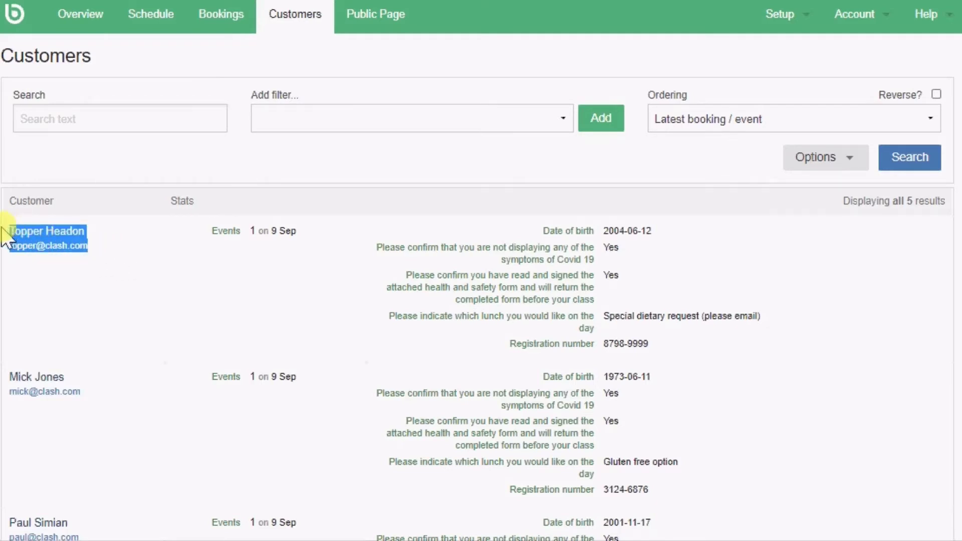
left_click_drag(110, 403, 5, 386)
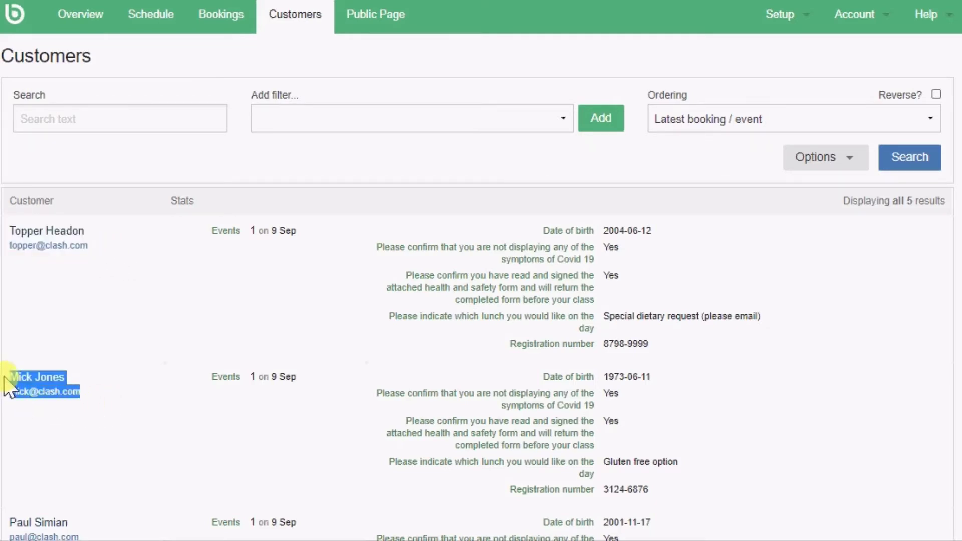
left_click(110, 477)
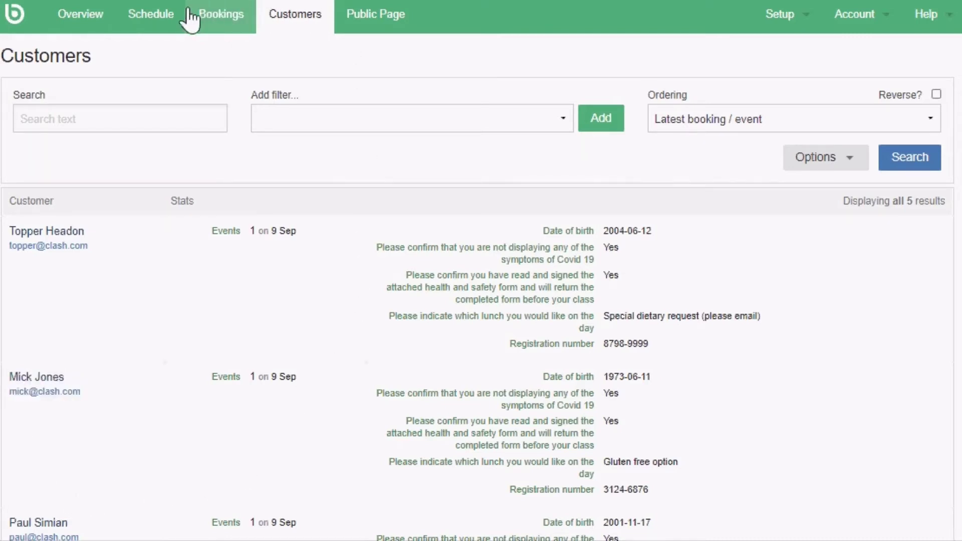
left_click(159, 23)
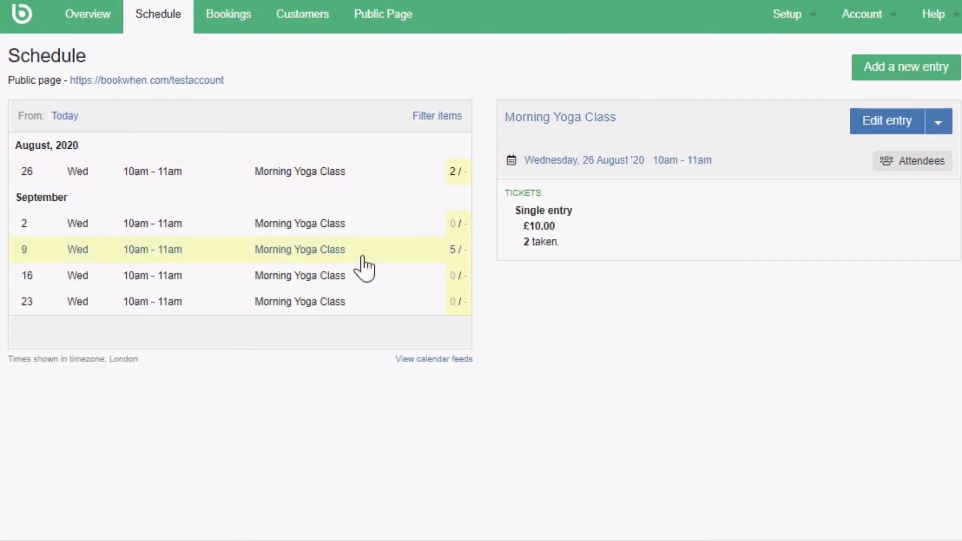
Step: Open the 9 September class attendee list and highlight its Name and Email column headings
left_click(362, 256)
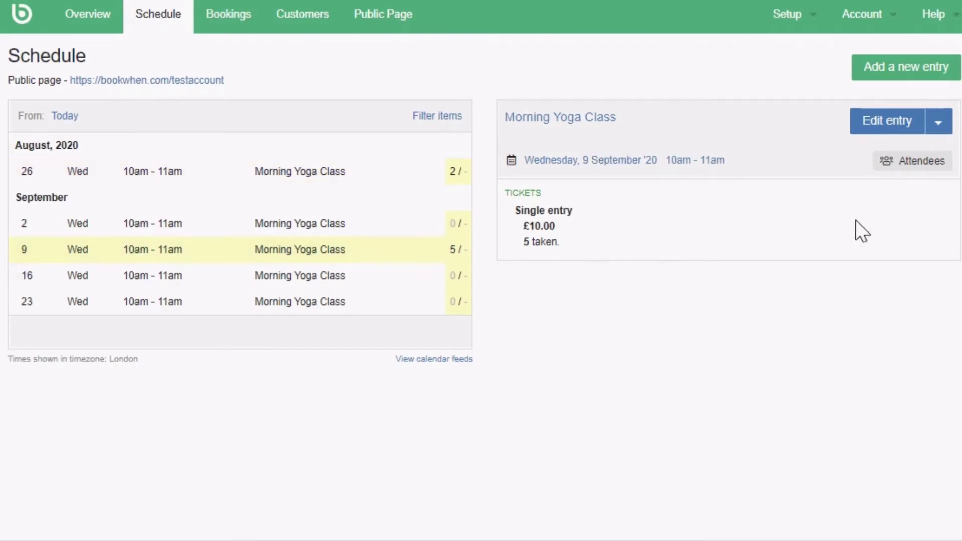
left_click(931, 162)
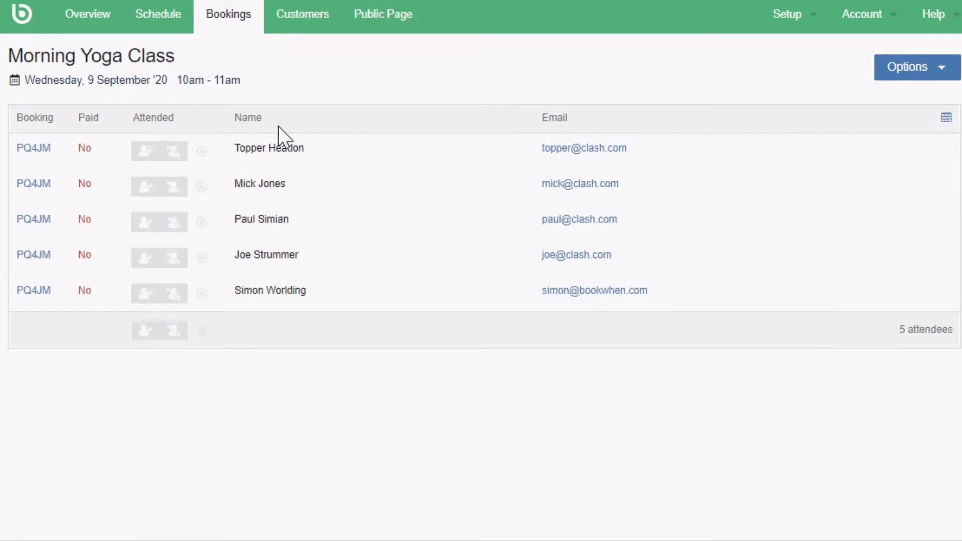
left_click_drag(265, 121, 221, 123)
left_click(308, 71)
left_click_drag(600, 115, 518, 115)
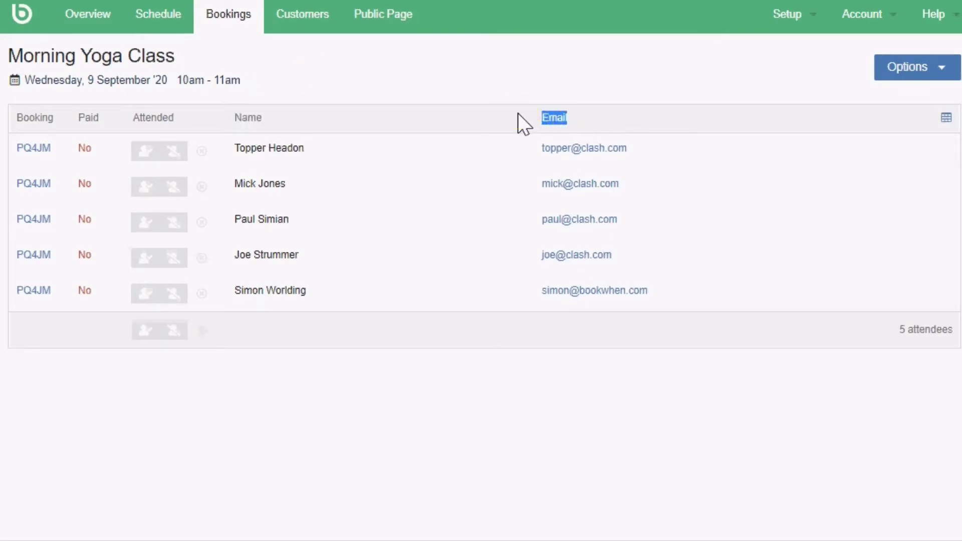
left_click(536, 74)
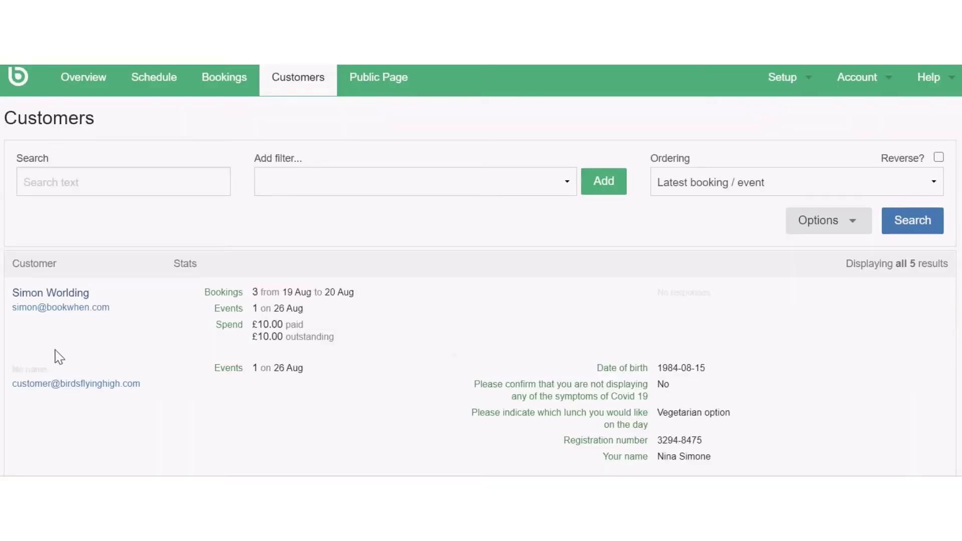
Step: Open the 26 Aug customer's latest booking details and highlight the Your name answer
left_click(50, 387)
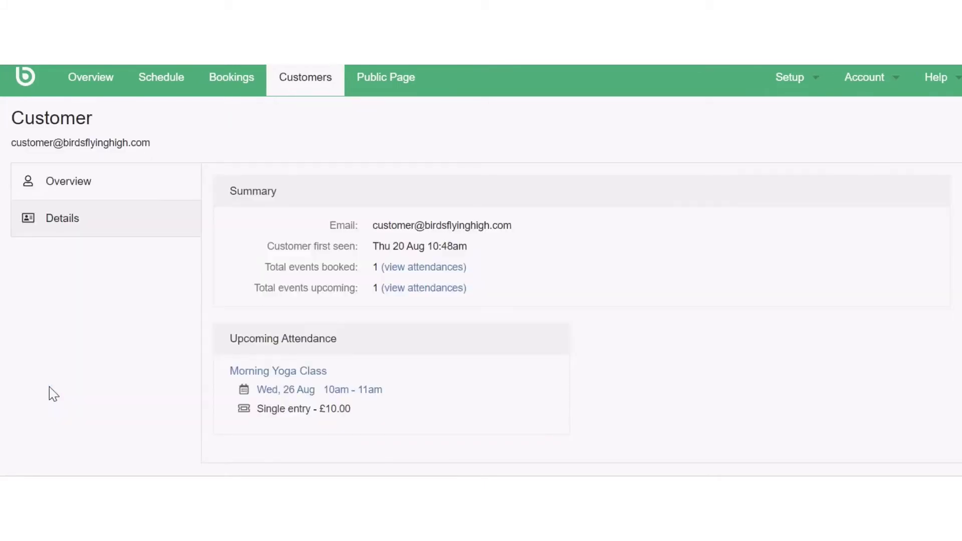
left_click(129, 225)
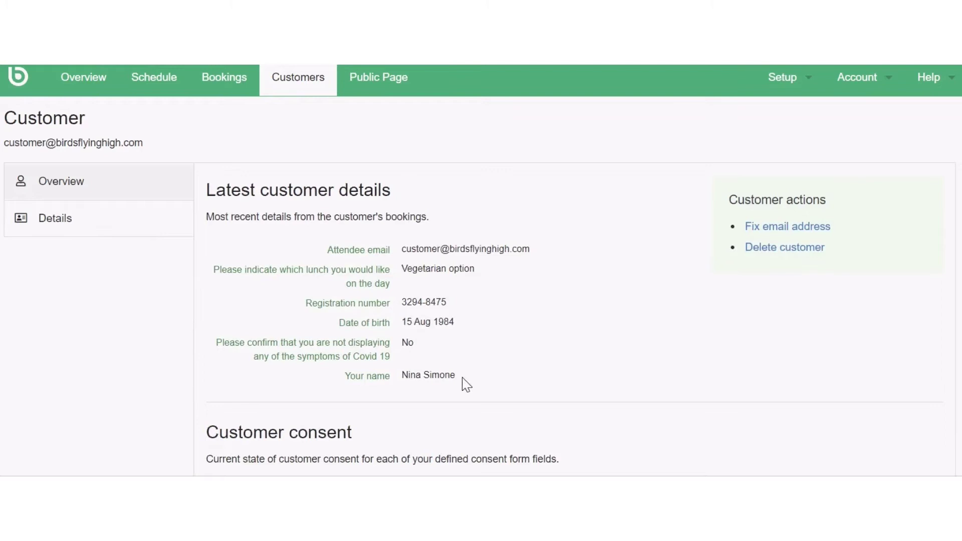
left_click_drag(462, 377, 332, 383)
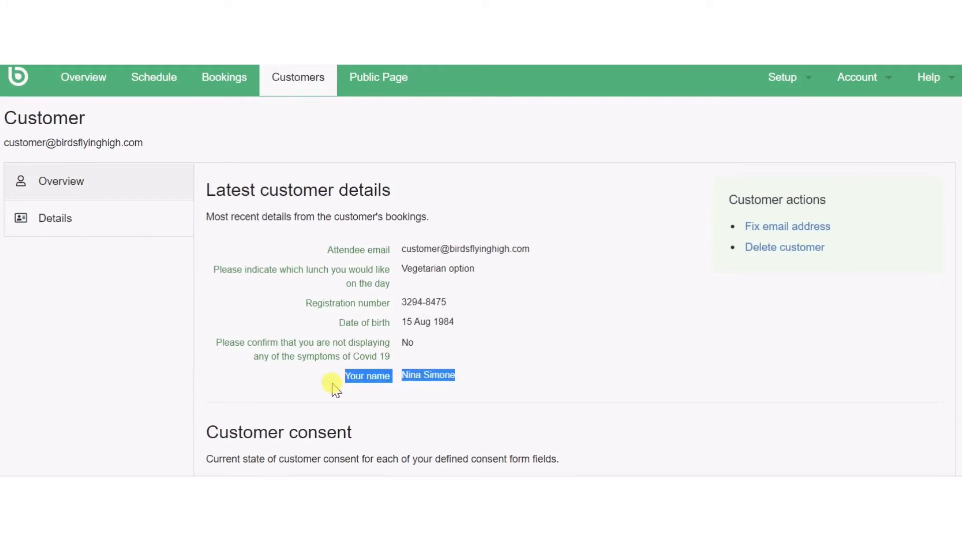
left_click(377, 406)
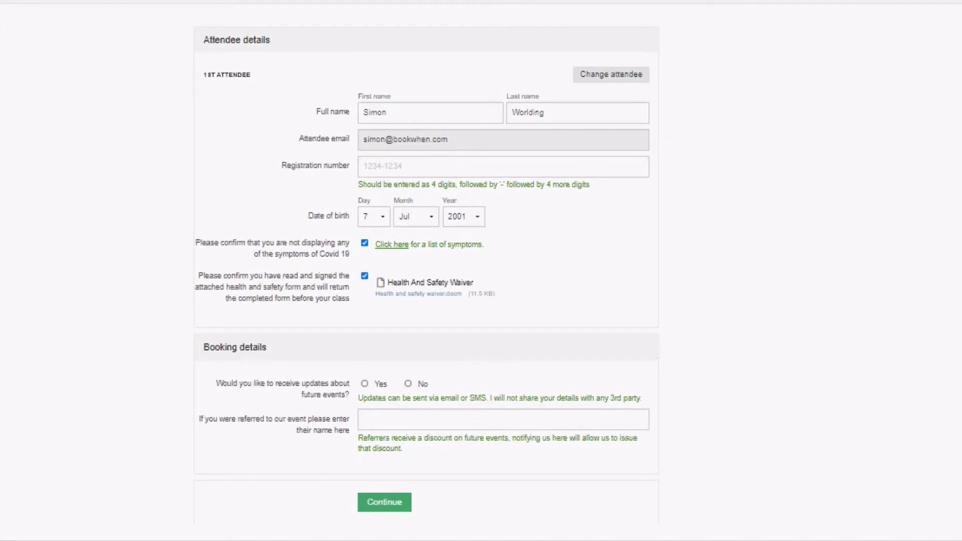
left_click(388, 503)
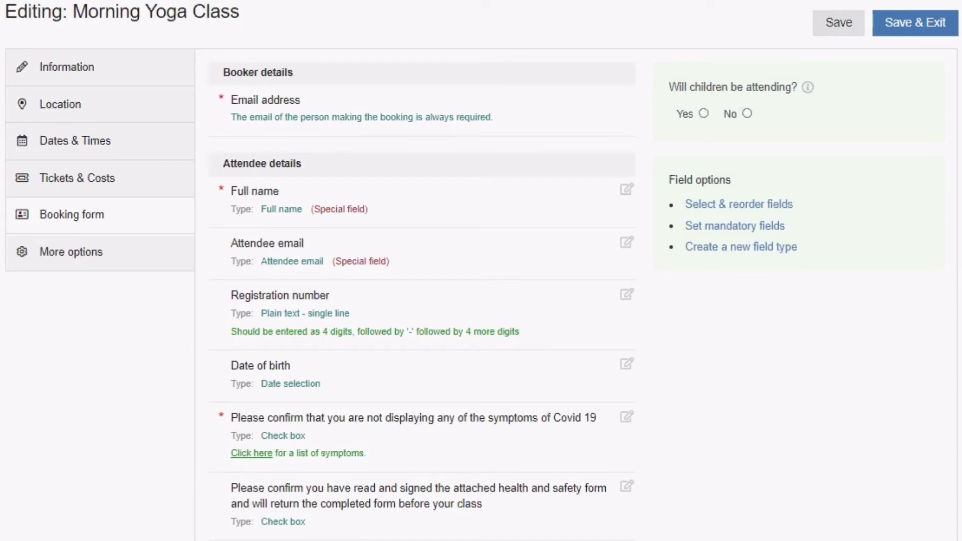
left_click(754, 205)
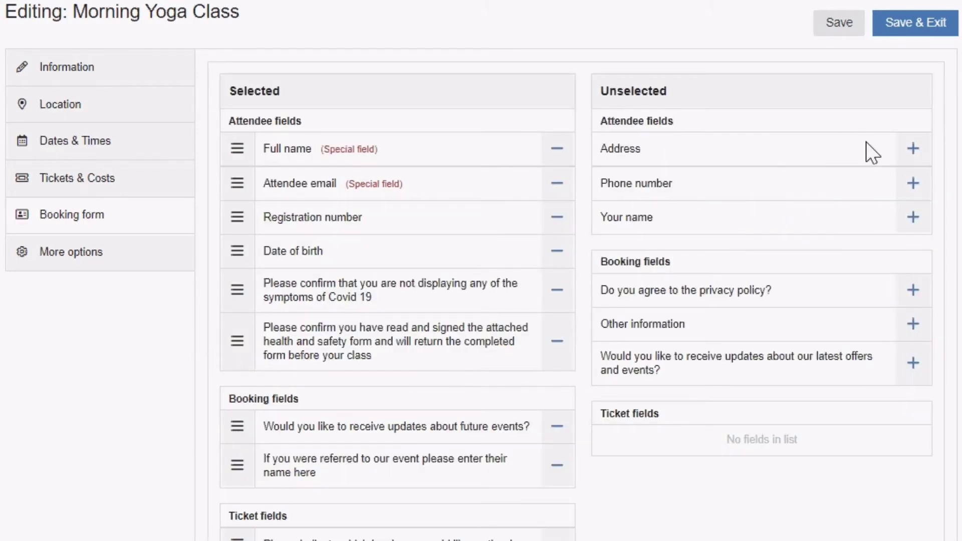
left_click(911, 151)
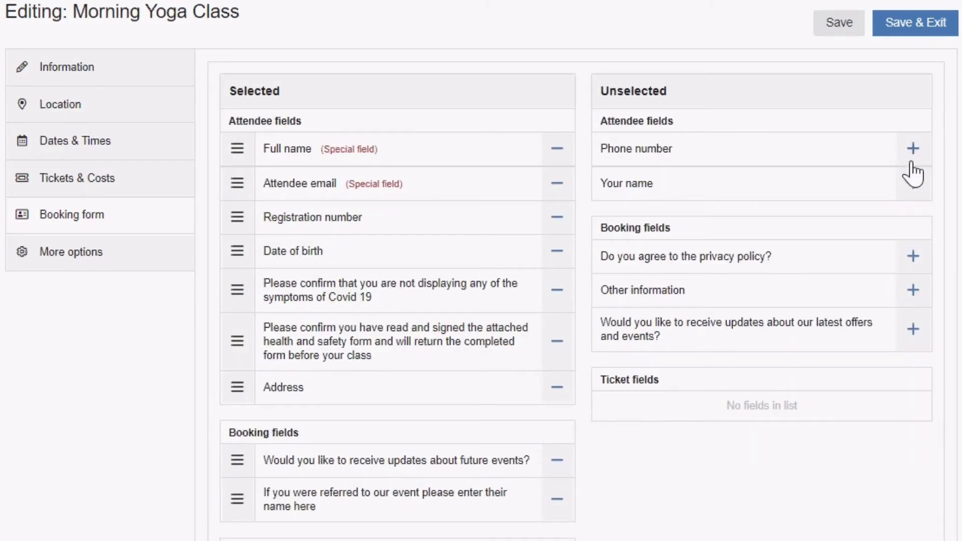
left_click(913, 149)
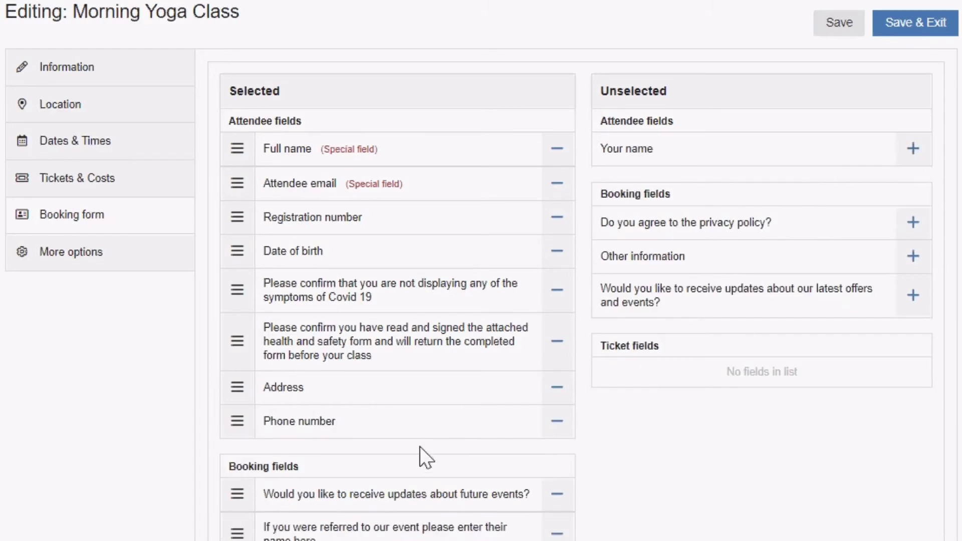
left_click(555, 183)
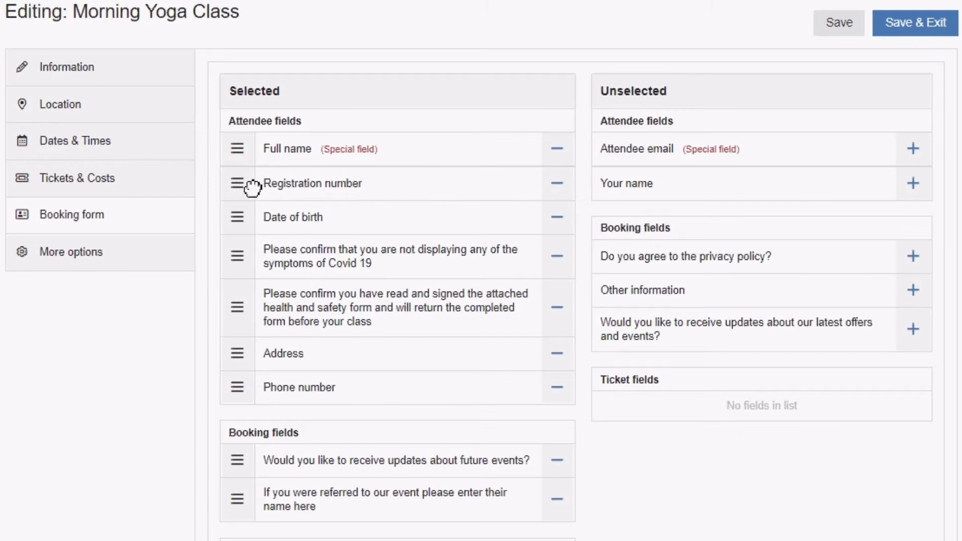
left_click_drag(234, 218, 225, 408)
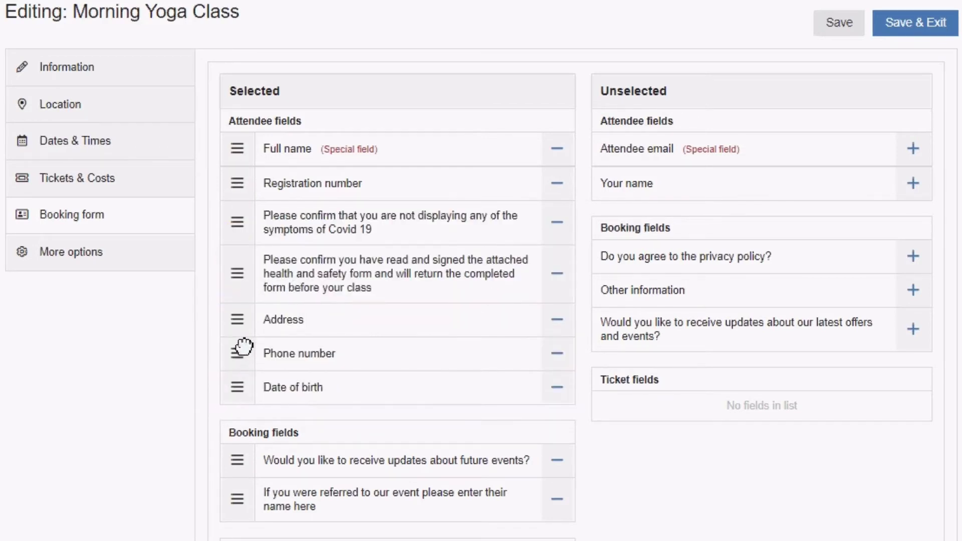
left_click_drag(242, 272, 238, 351)
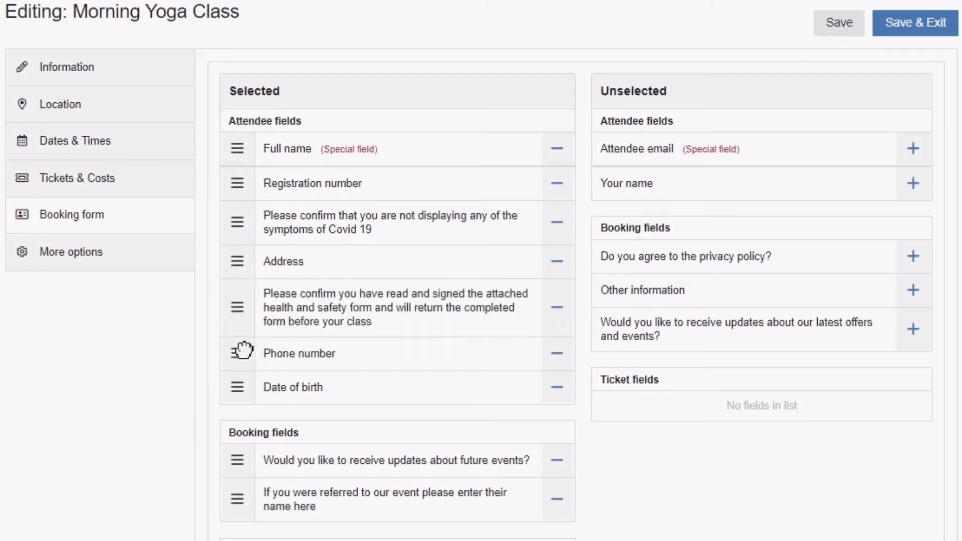
left_click(557, 499)
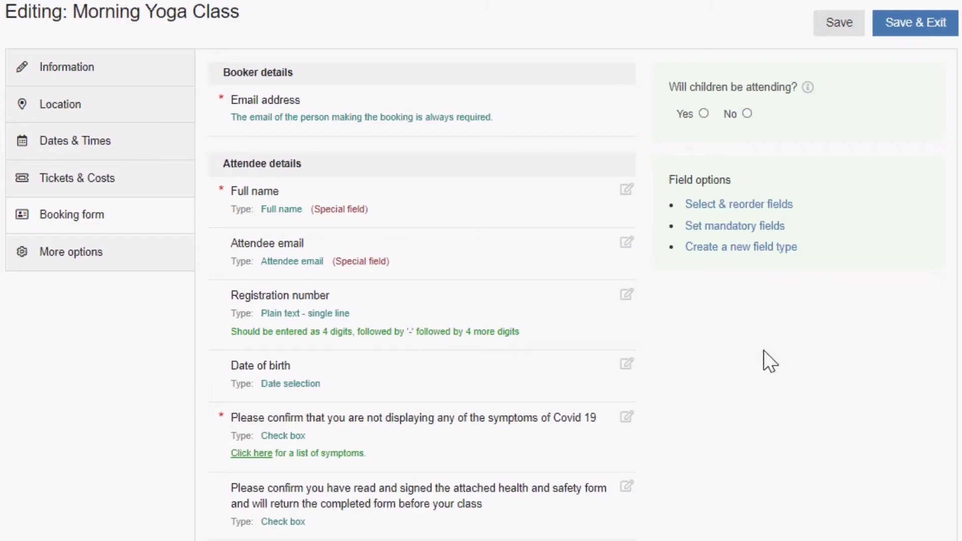
Step: Mark Registration number as a mandatory field on the Morning Yoga Class booking form
left_click(747, 232)
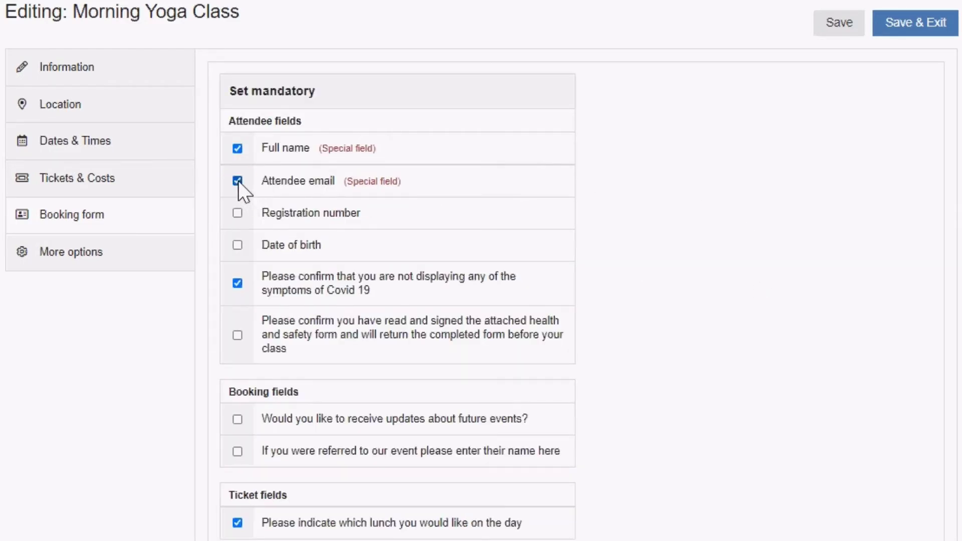
left_click(236, 214)
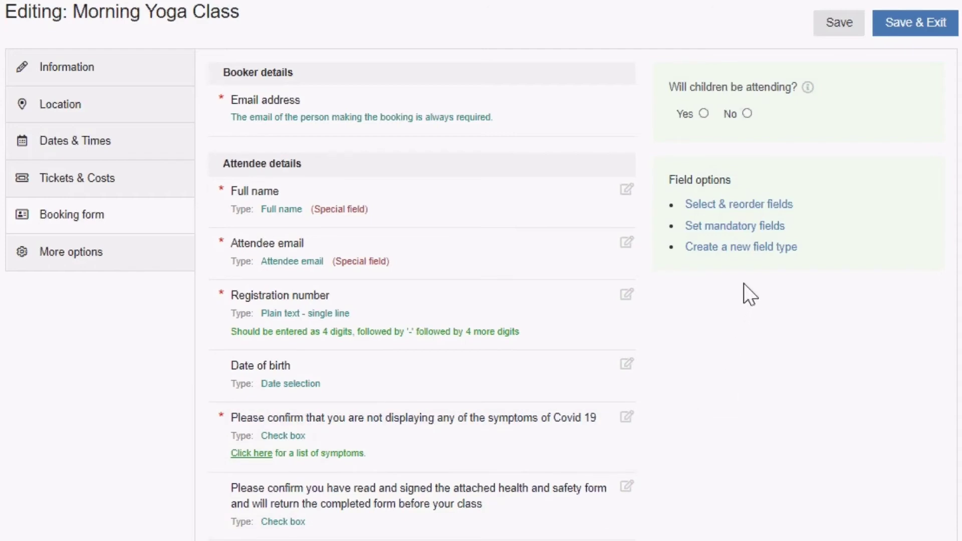
Step: Create a referral question field with help text about referrer discounts on future events
left_click(741, 249)
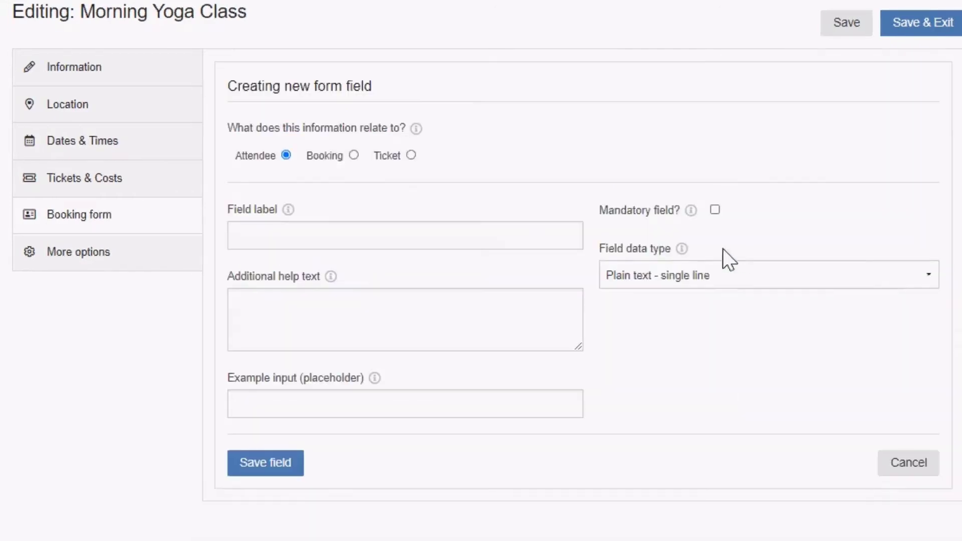
left_click(308, 229)
type("If you were referred to our event please enter their name here")
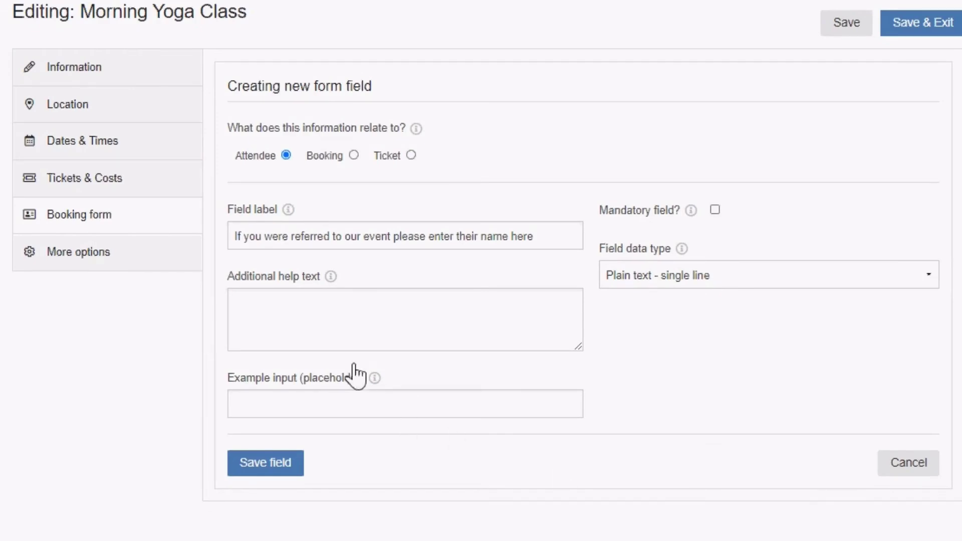
left_click(269, 308)
type("Referrers receive a discount on future events, notifying us here will allow us to issue that discount.")
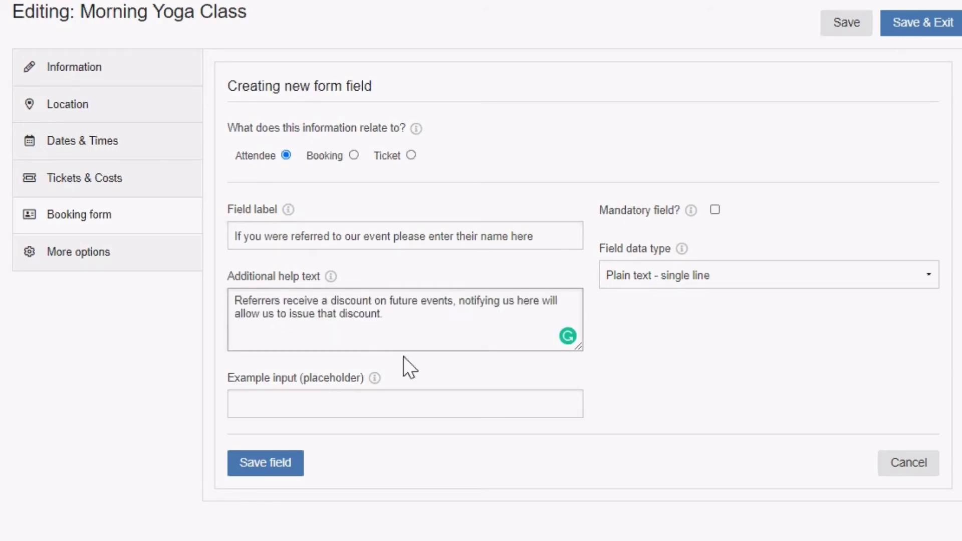
left_click(266, 457)
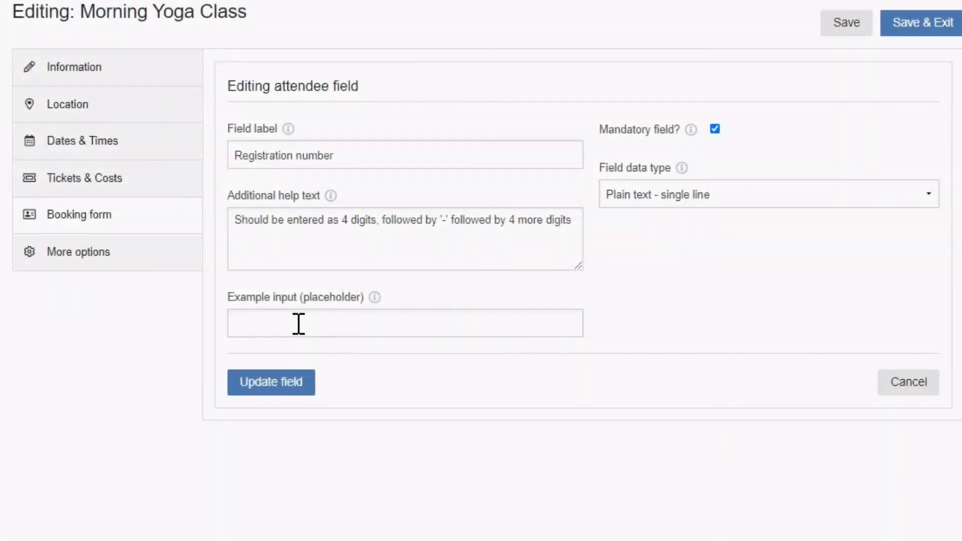
Step: Give Registration number the example input 1234-1234, keeping the single-line text data type
left_click(298, 324)
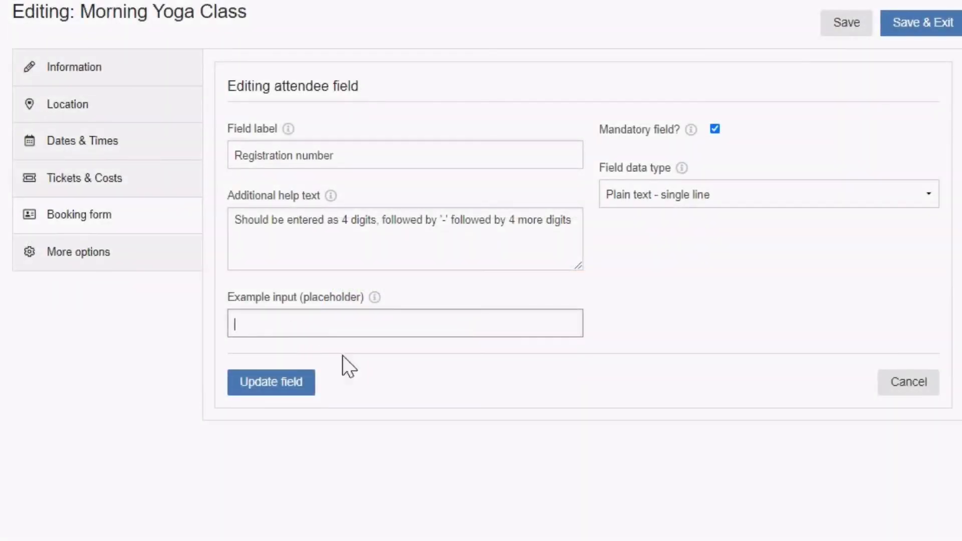
type("1234-1234")
left_click(296, 389)
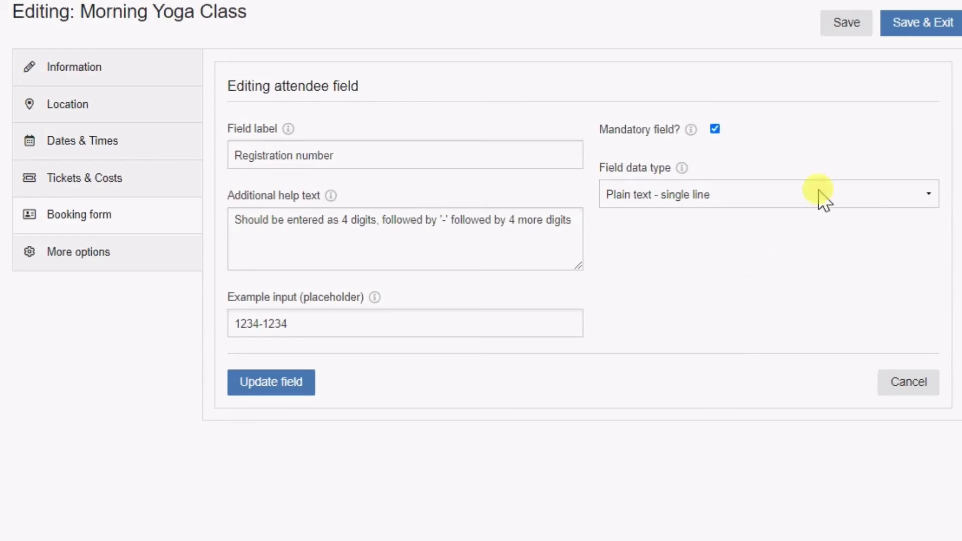
left_click(819, 193)
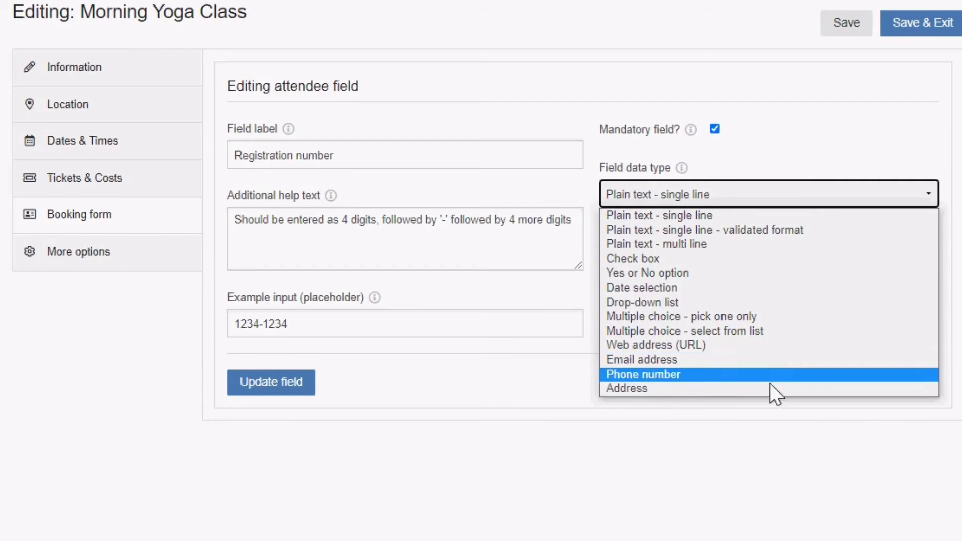
left_click(765, 216)
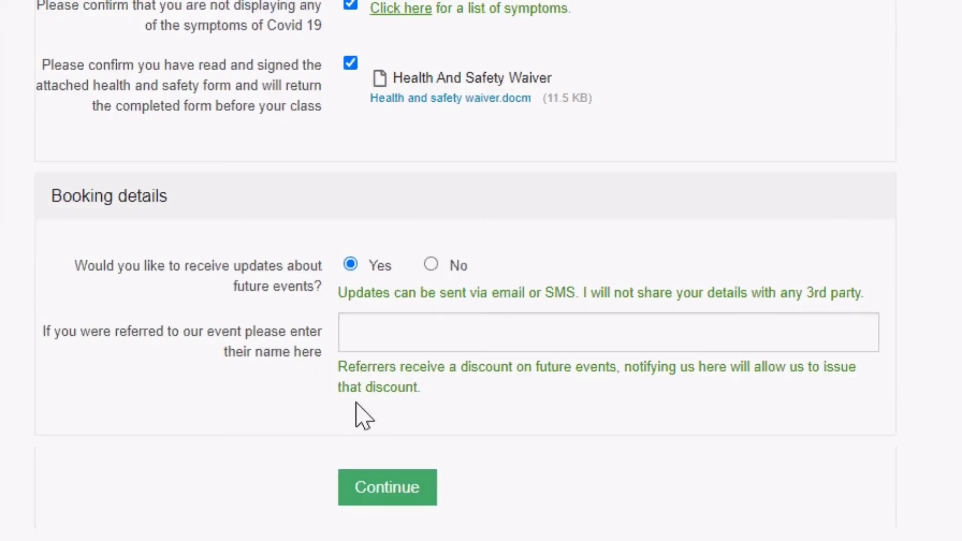
Step: Enter a referrer's name and set the birth date to 14 May in the test booking
left_click(354, 334)
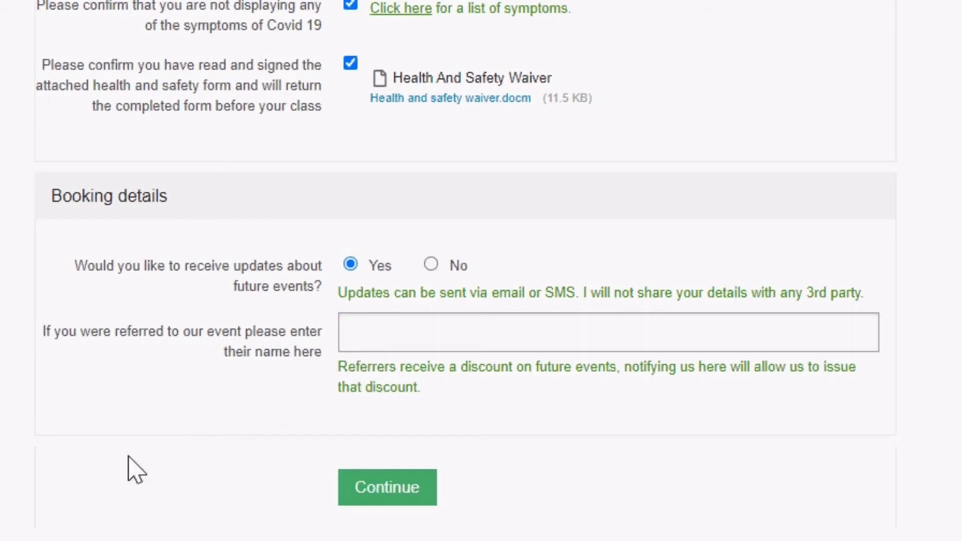
type("David ")
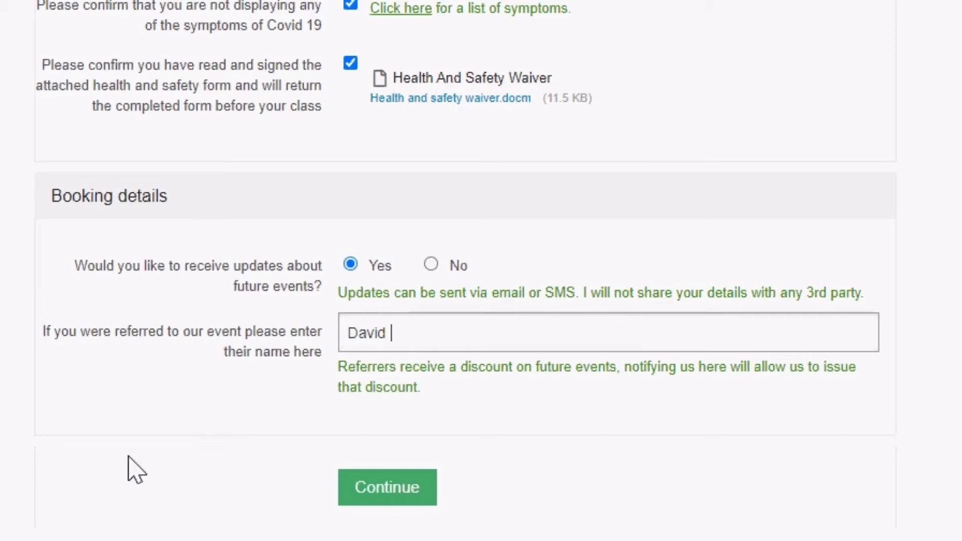
type("Bowie")
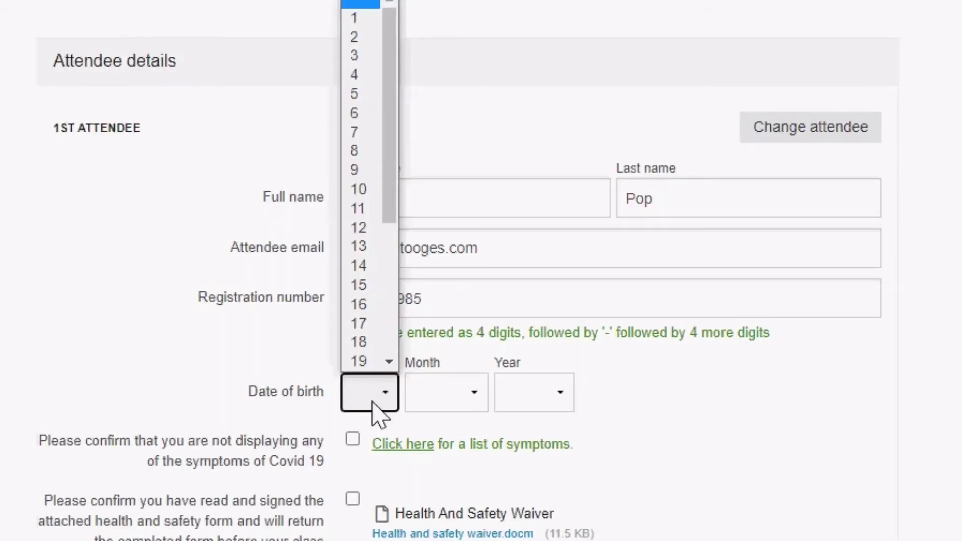
left_click(371, 245)
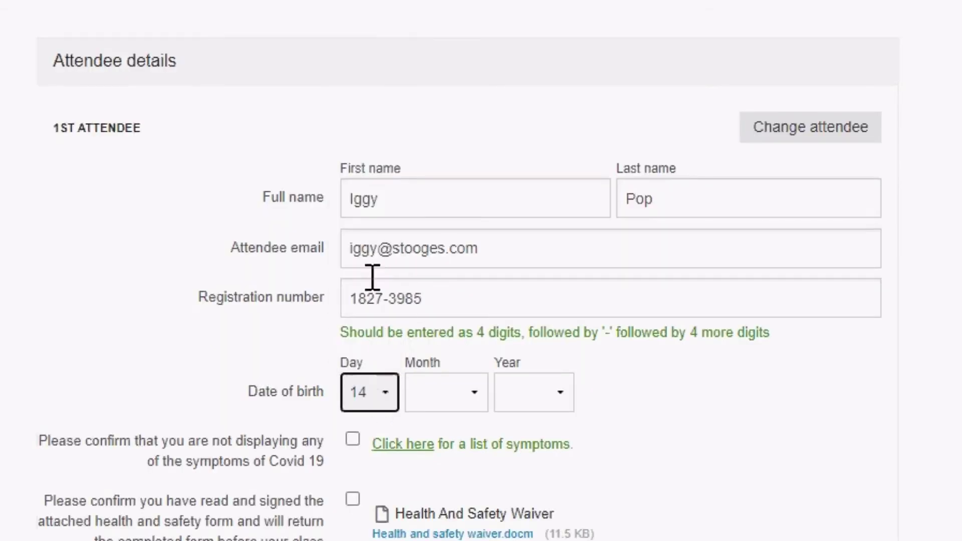
left_click(460, 404)
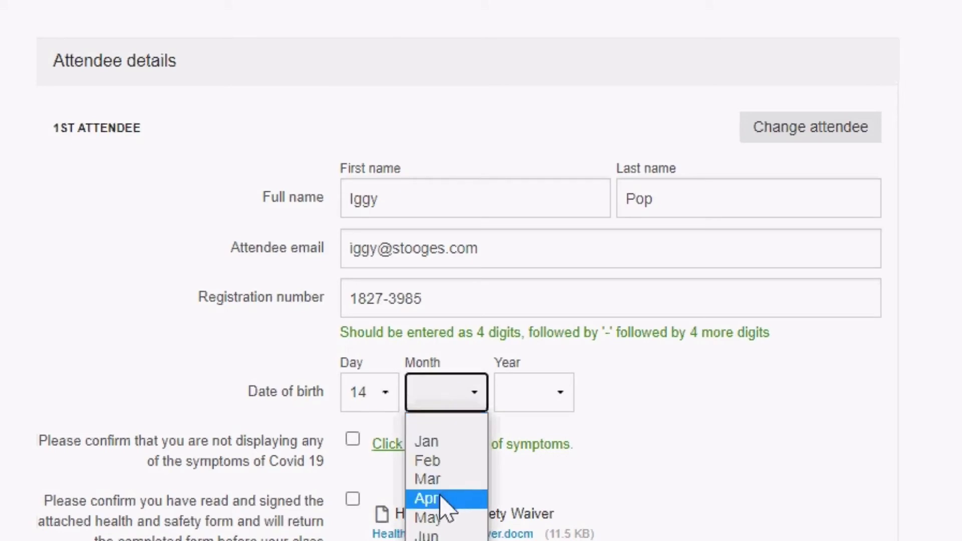
left_click(438, 513)
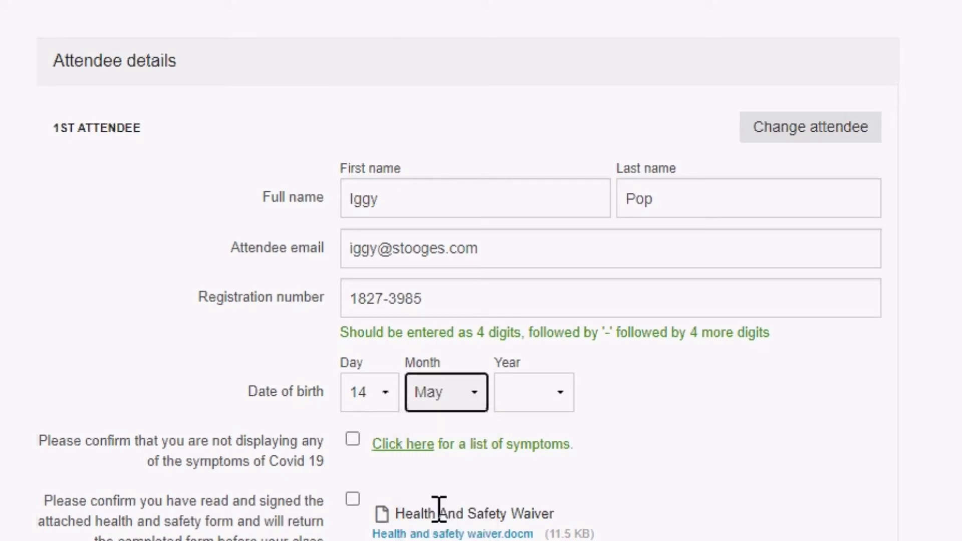
left_click(546, 401)
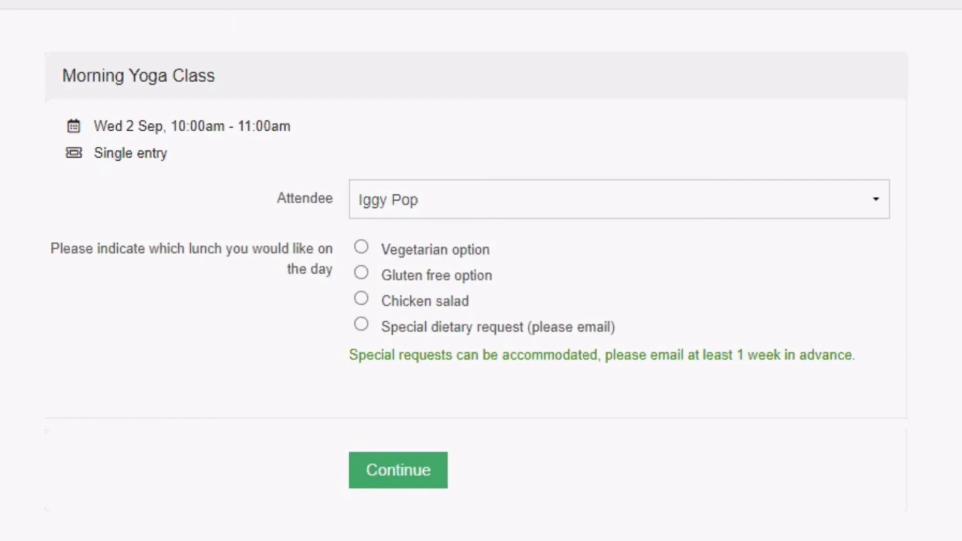
Step: Pick the Vegetarian lunch option, continue, and tick the no Covid 19 symptoms confirmation
left_click(364, 251)
left_click(389, 485)
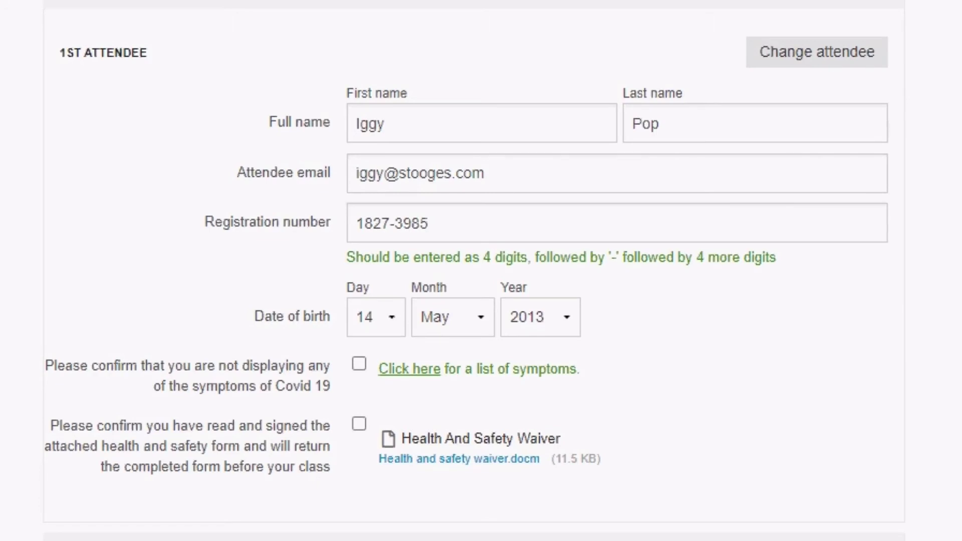
left_click(360, 365)
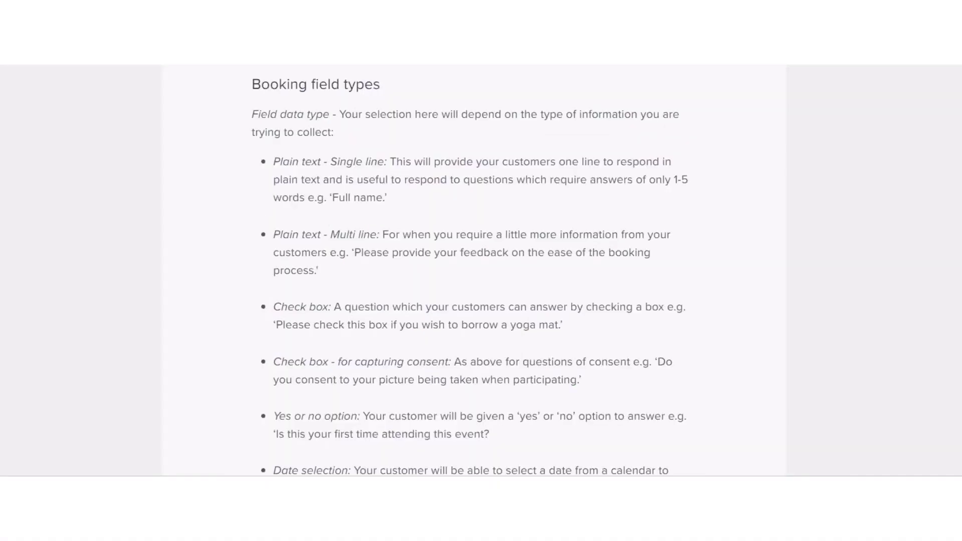
Step: Scroll down through the booking field types help article
scroll(218, 82, "down", 4)
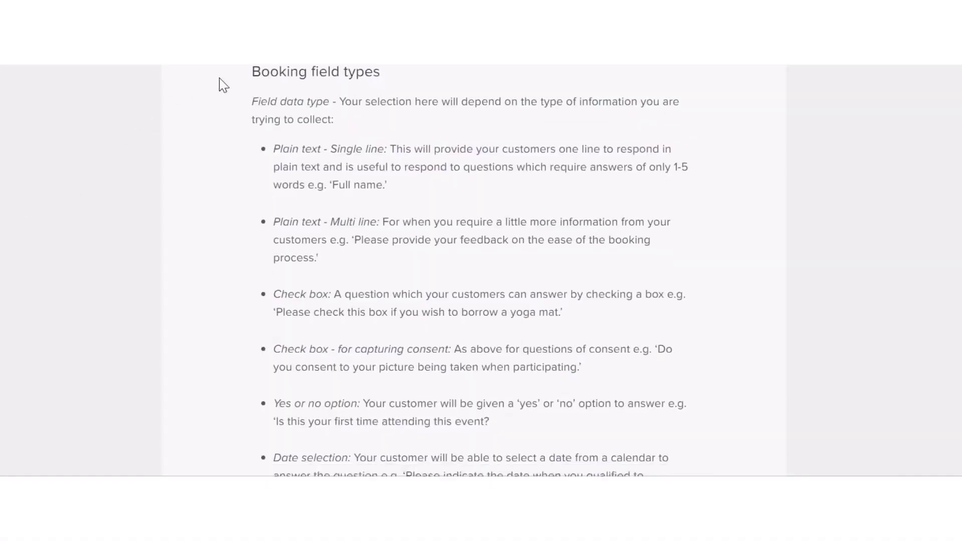
scroll(223, 85, "down", 6)
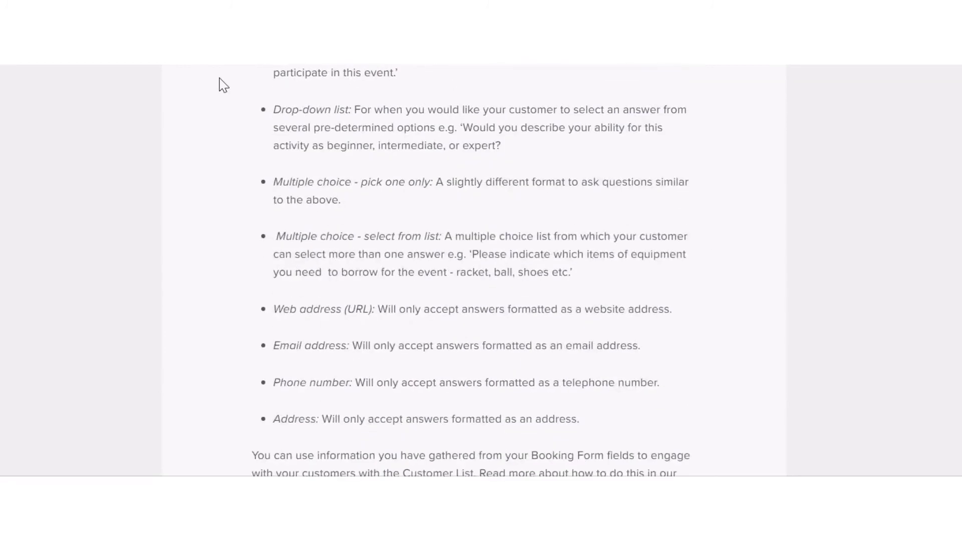
scroll(223, 85, "down", 2)
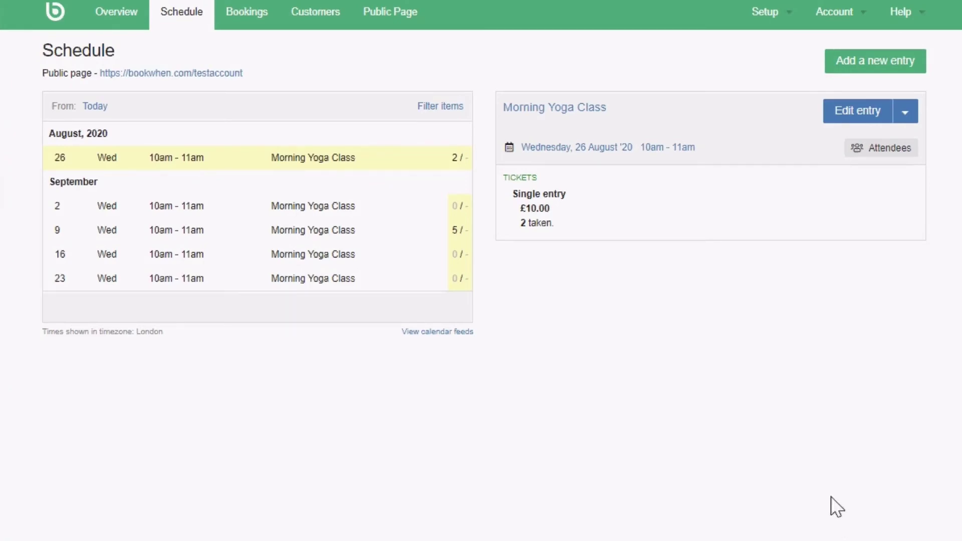
Step: Go to Setup > Booking fields and begin a new field type
left_click(769, 20)
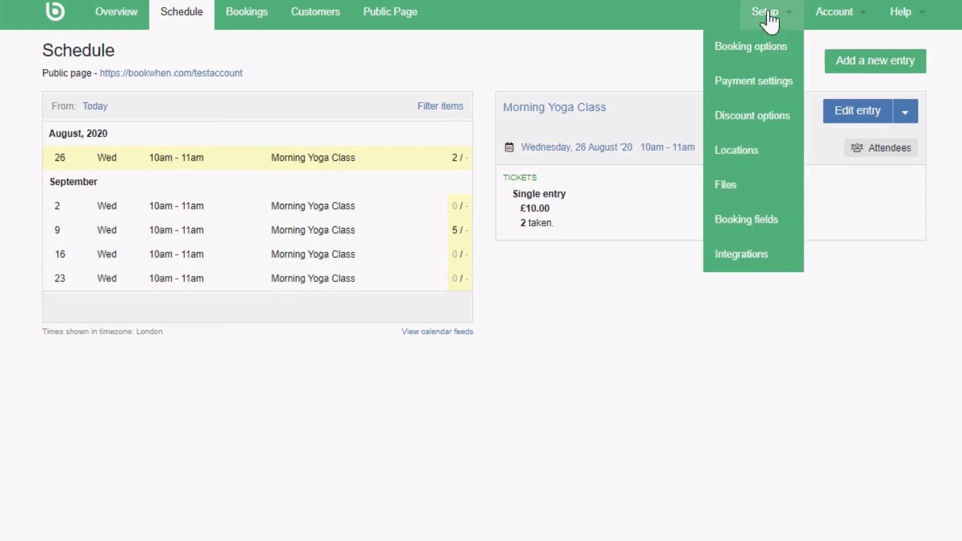
left_click(770, 223)
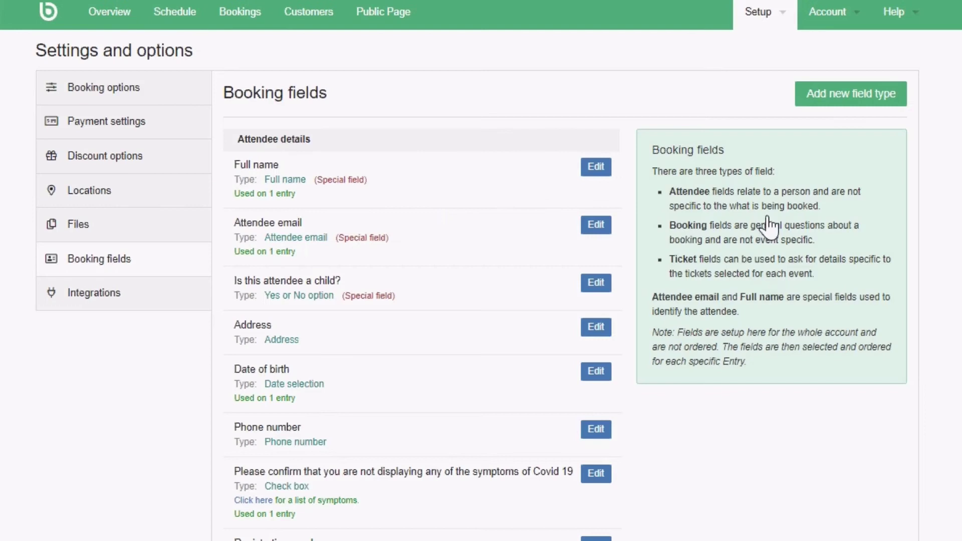
left_click(823, 95)
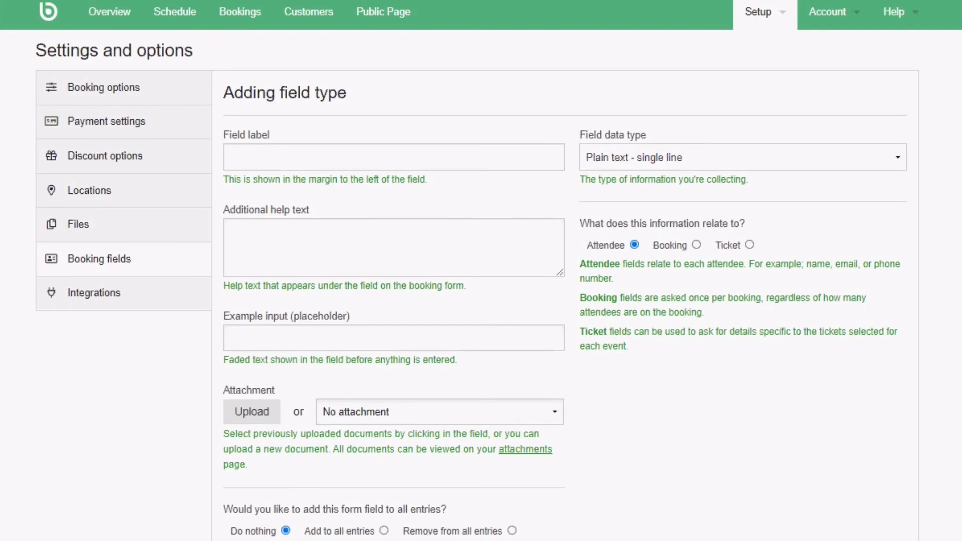
Step: Paste the health-and-safety confirmation label and set the data type to Check box
left_click(274, 154)
key("ctrl+v")
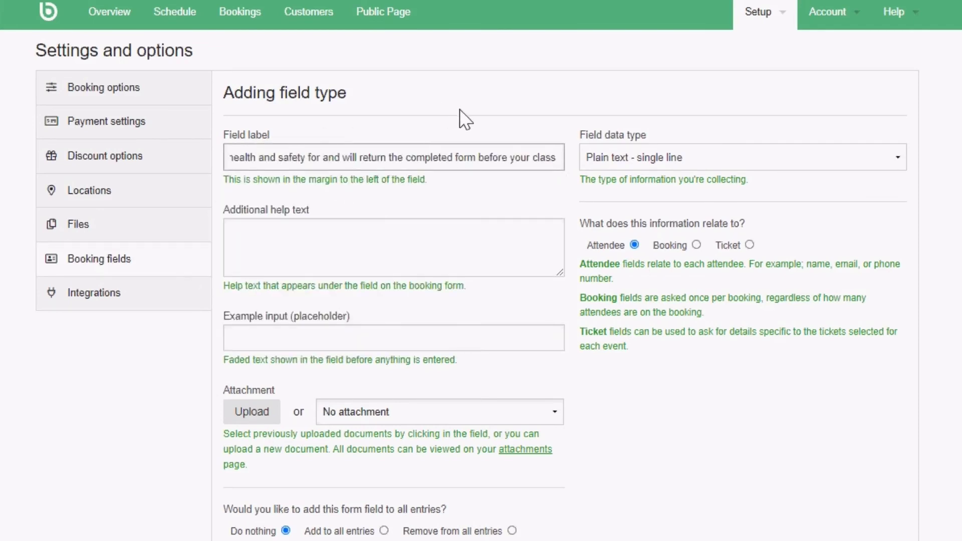
left_click(642, 163)
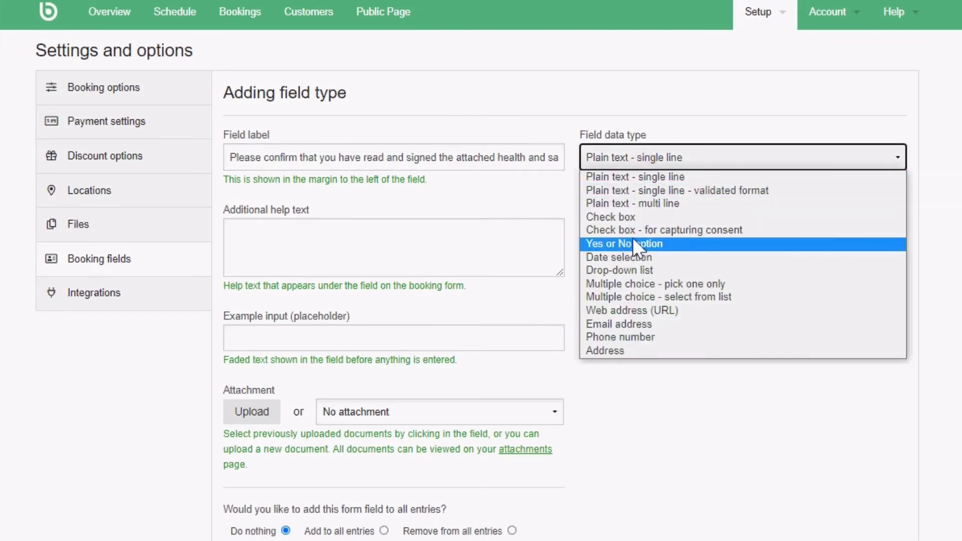
left_click(636, 218)
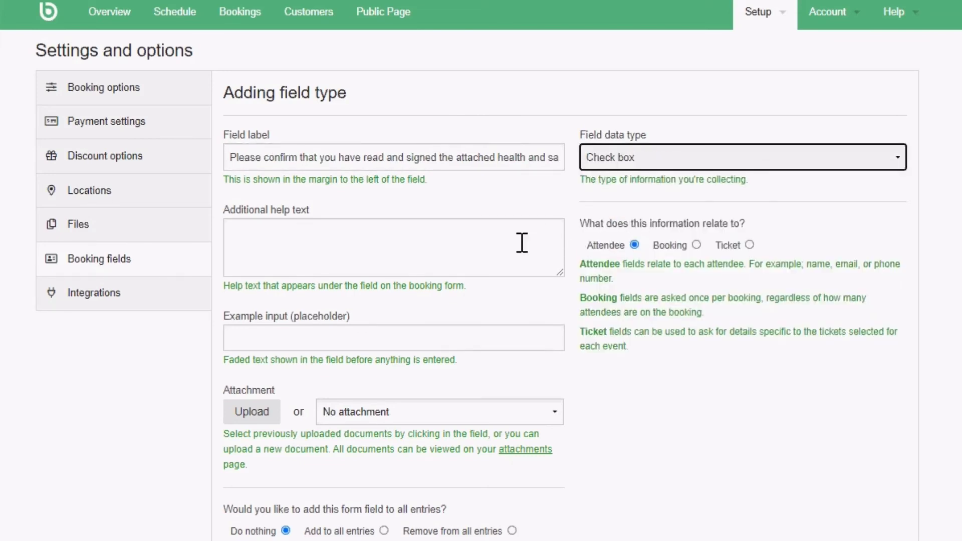
Step: Upload the Health And Safety Waiver document as the field's attachment
left_click(253, 421)
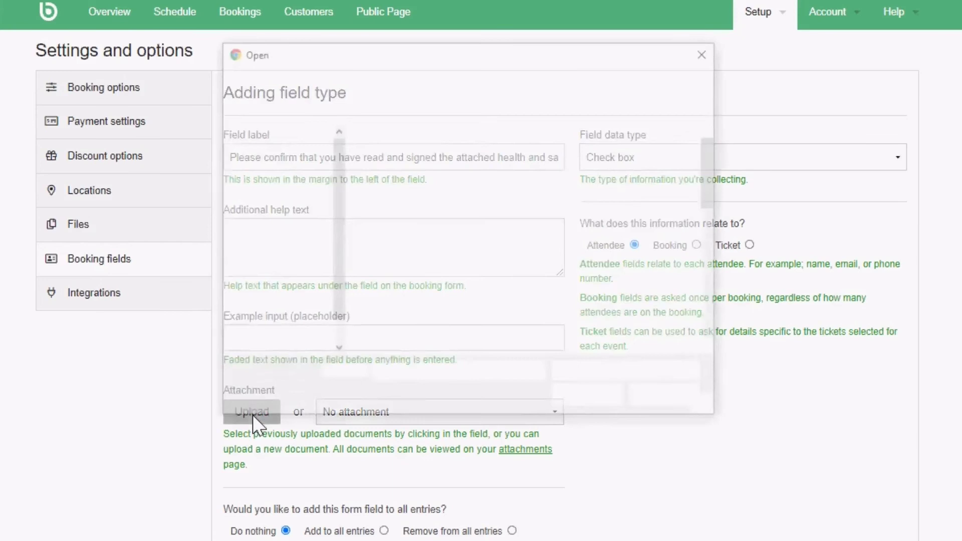
scroll(627, 200, "down", 3)
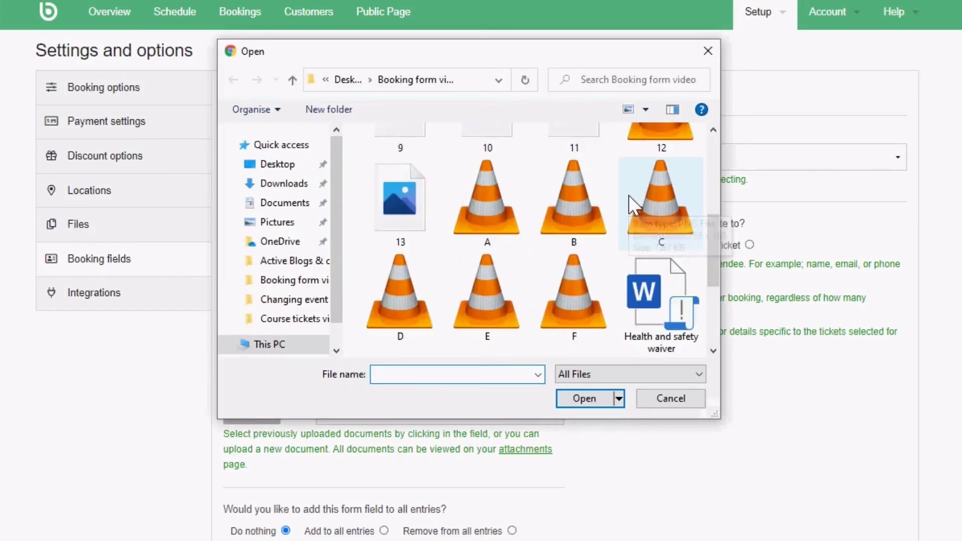
left_click(658, 304)
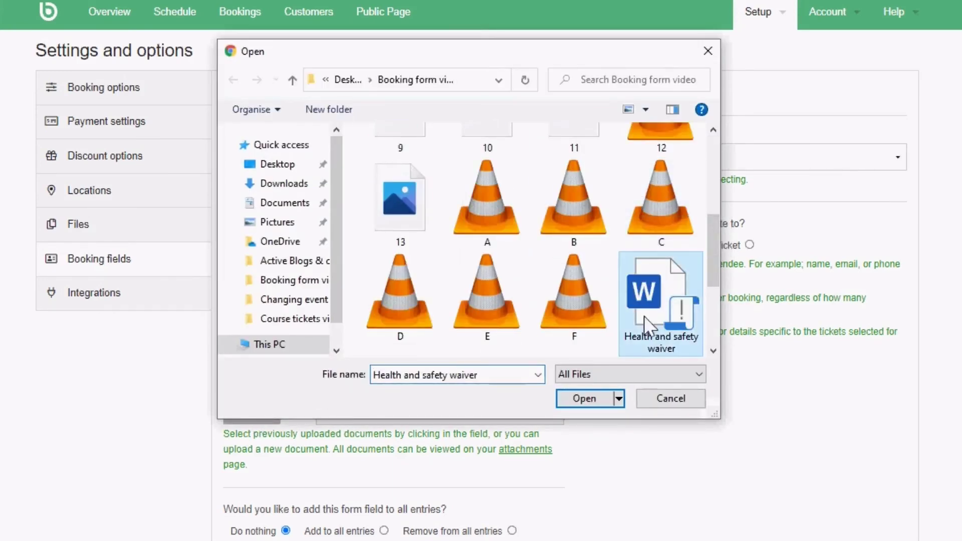
left_click(578, 402)
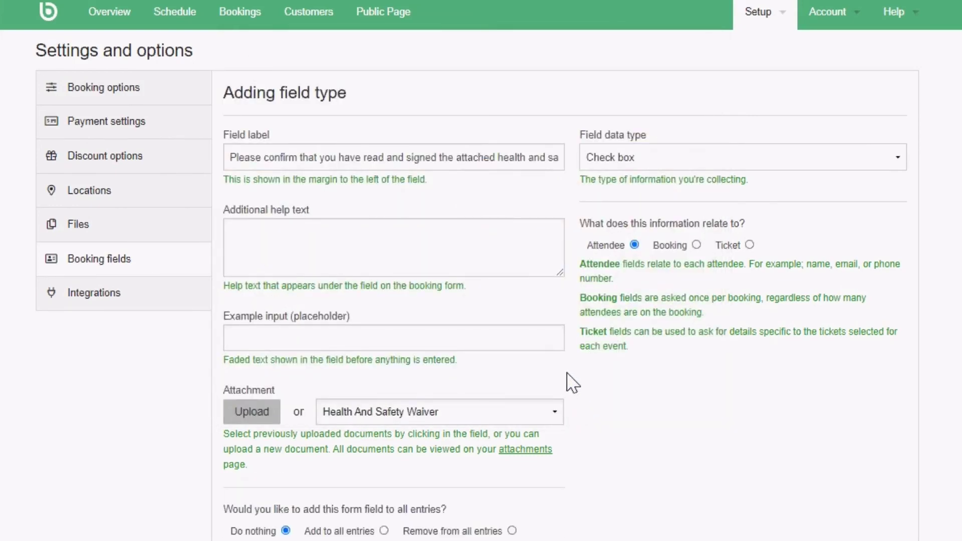
scroll(508, 386, "down", 1)
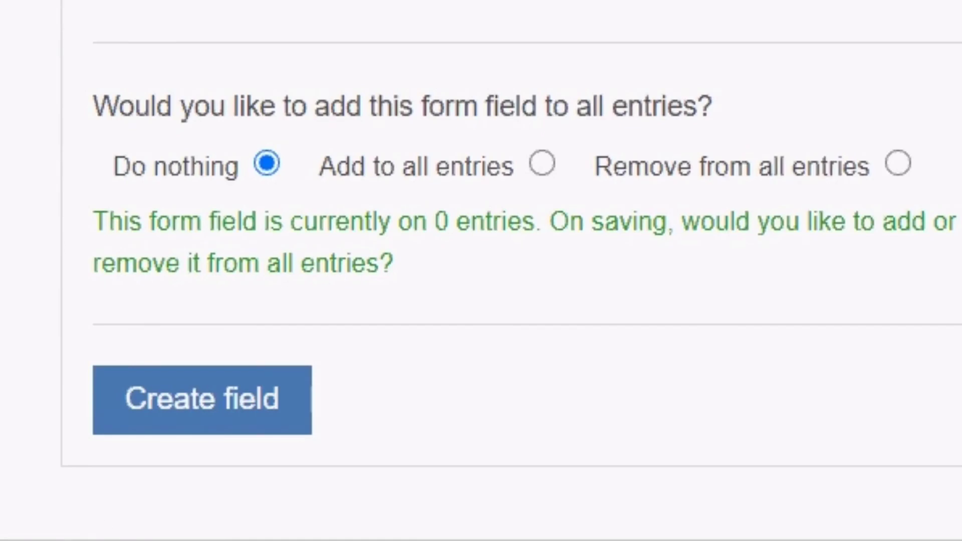
Step: Create the check box field with 'Do nothing' chosen for existing entries
left_click(542, 161)
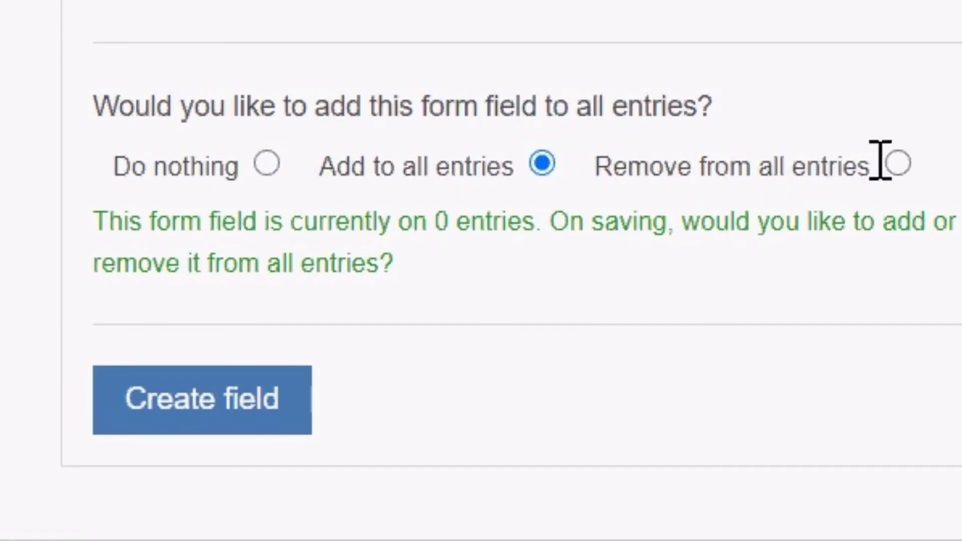
left_click(896, 165)
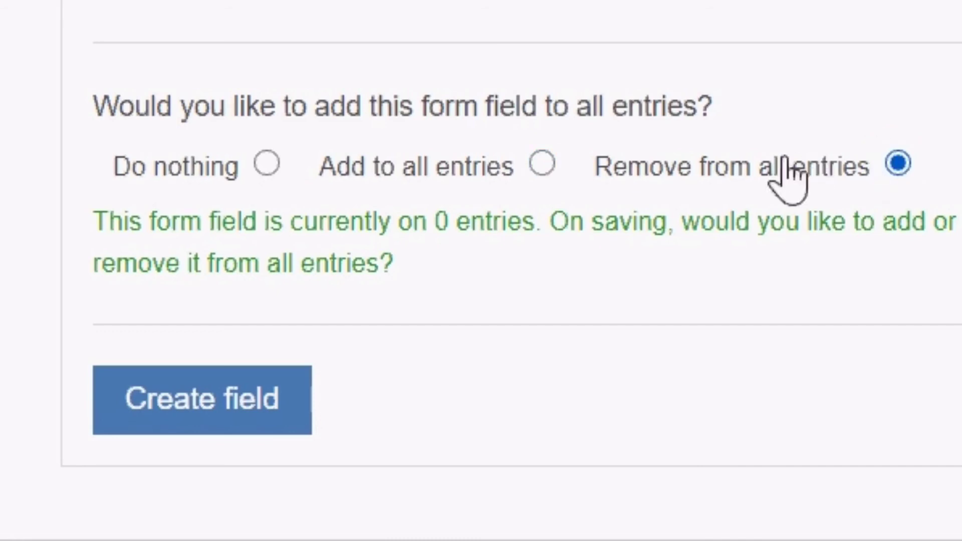
left_click(269, 168)
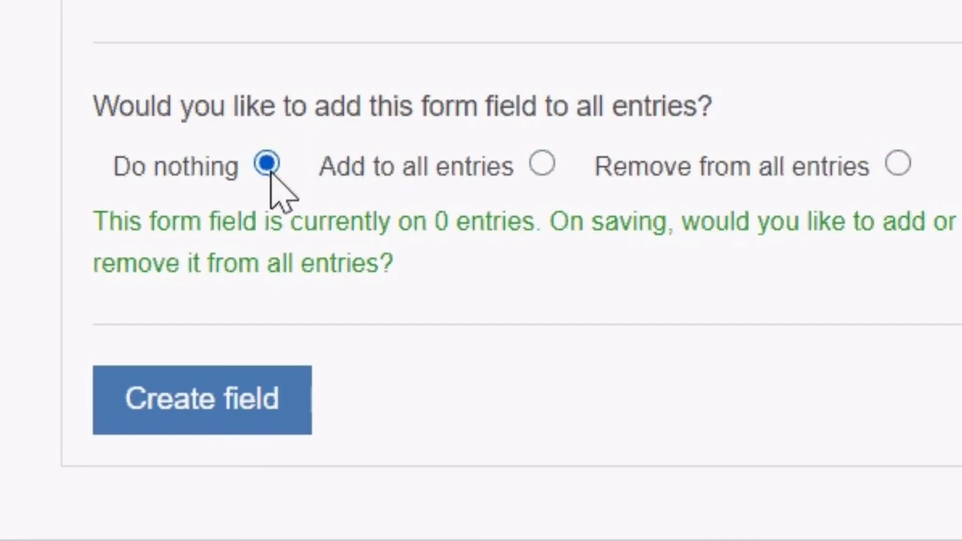
left_click(206, 407)
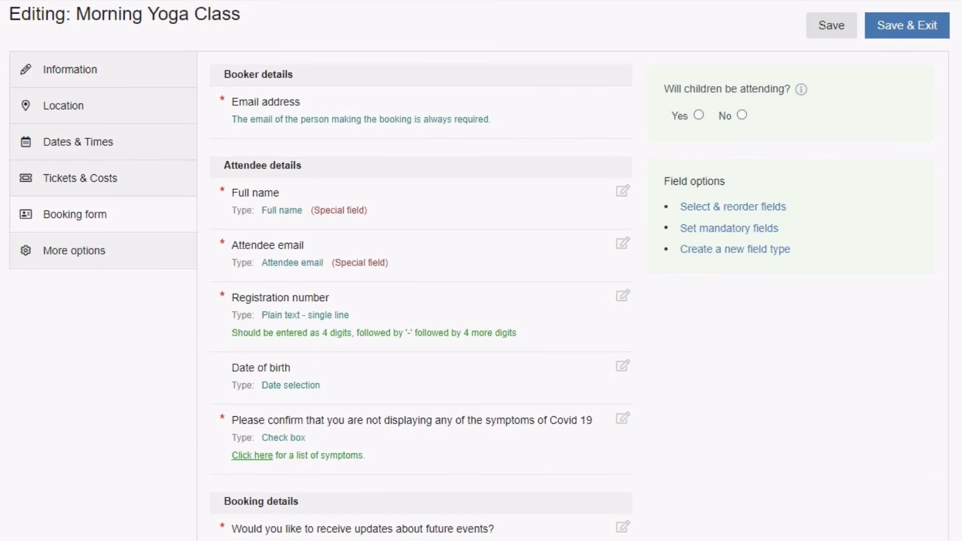
Step: Answer Yes to 'Will children be attending?' and untick 'Is it a child only event?'
left_click(699, 115)
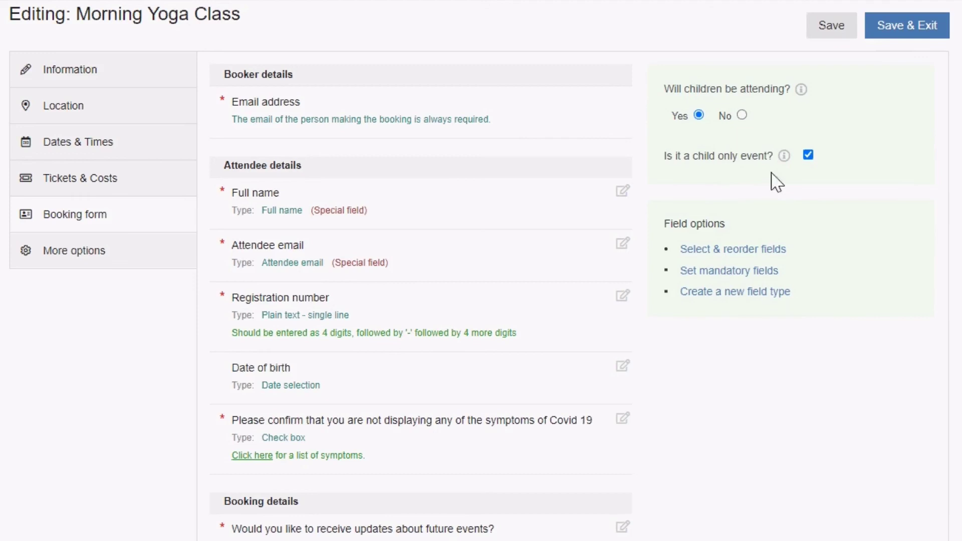
left_click(808, 156)
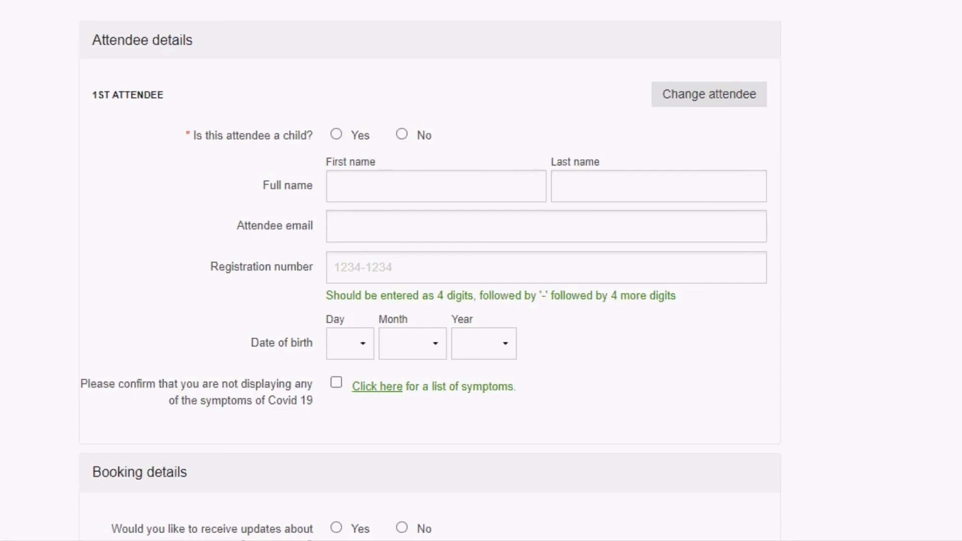
Step: Toggle 'Is this attendee a child?' to Yes, then back to No
left_click(337, 139)
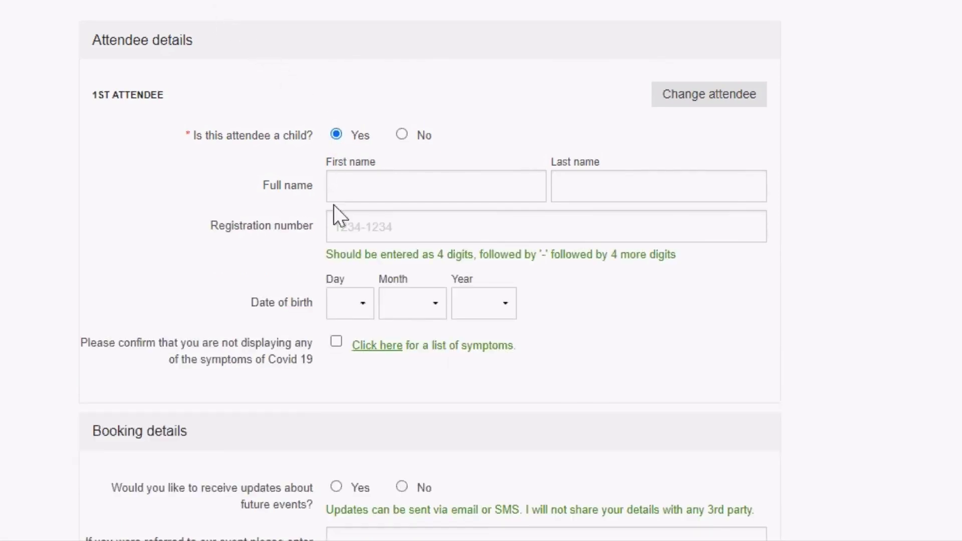
left_click(402, 134)
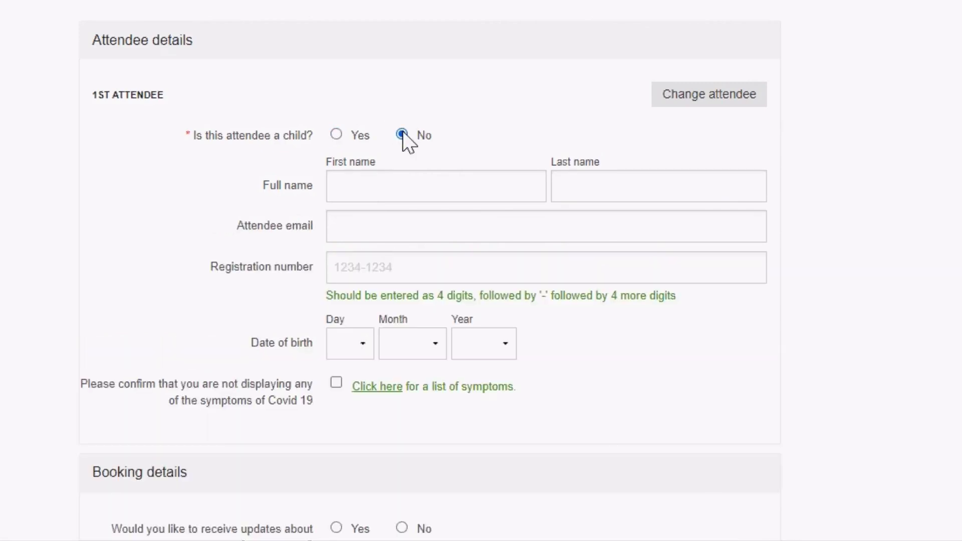